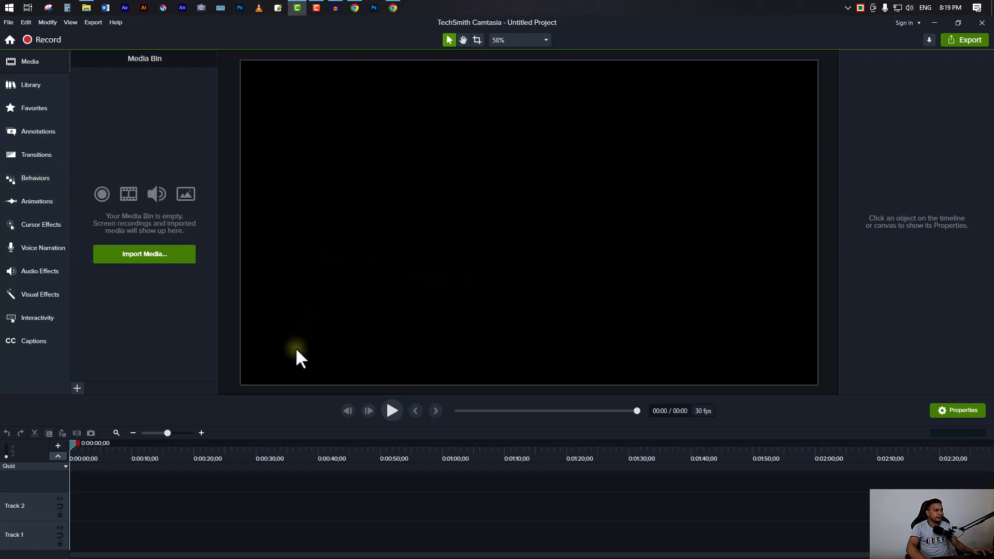
Import the video C0210 from the CLIP folder and place it at the start of Track 2.
click(142, 256)
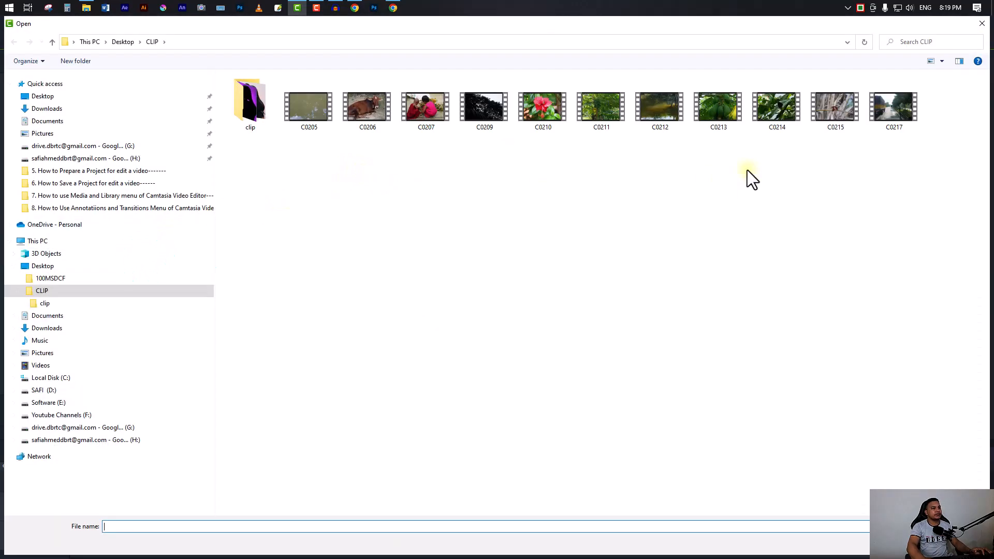
click(550, 114)
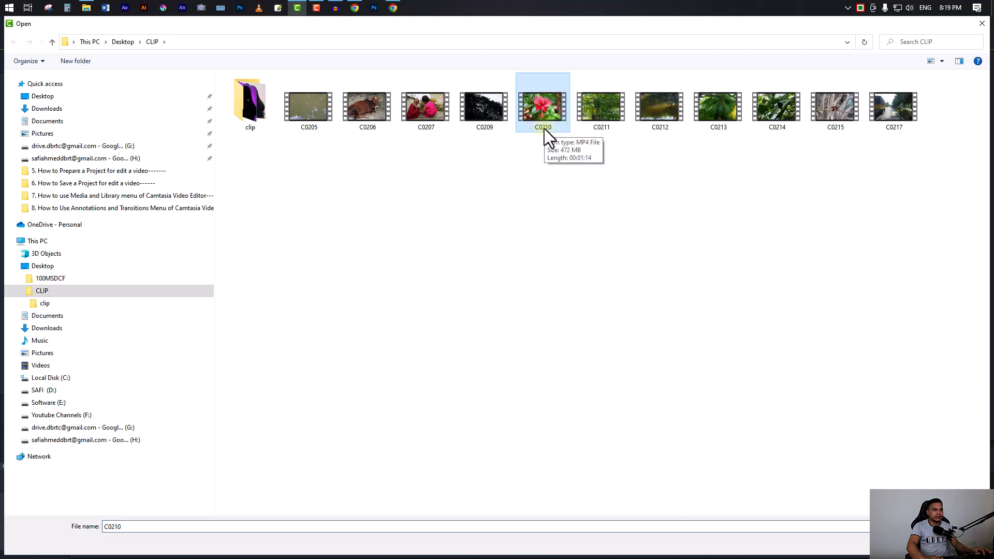
double_click(544, 129)
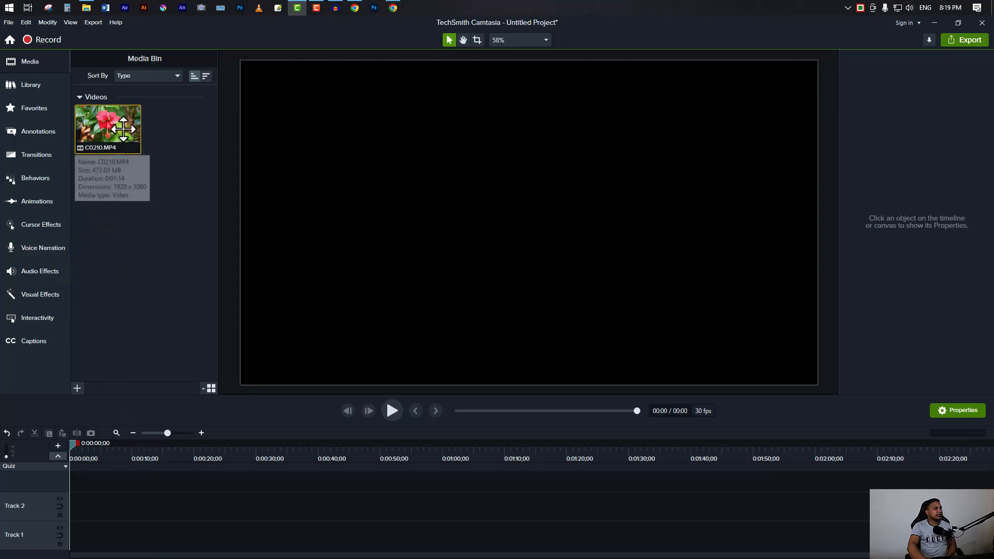
click(161, 151)
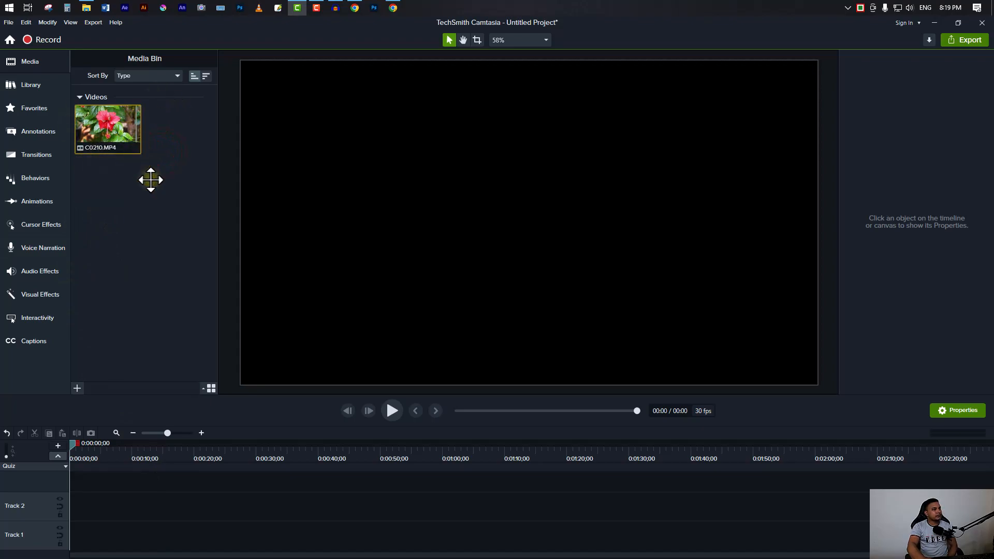
drag(112, 127, 82, 515)
drag(414, 511, 286, 509)
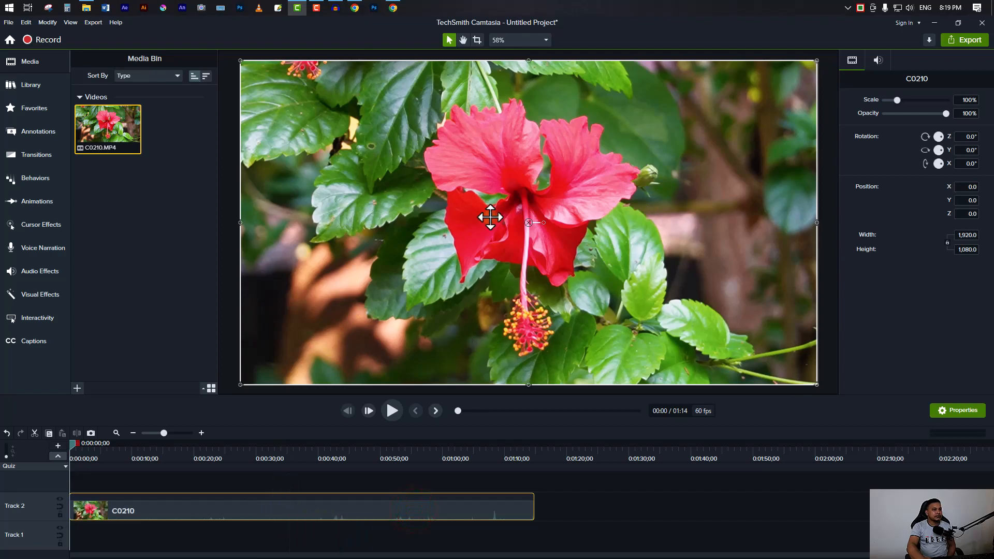
Skim through the C0210 clip, silence its audio, and return the playhead to the start of the timeline.
drag(73, 443, 249, 492)
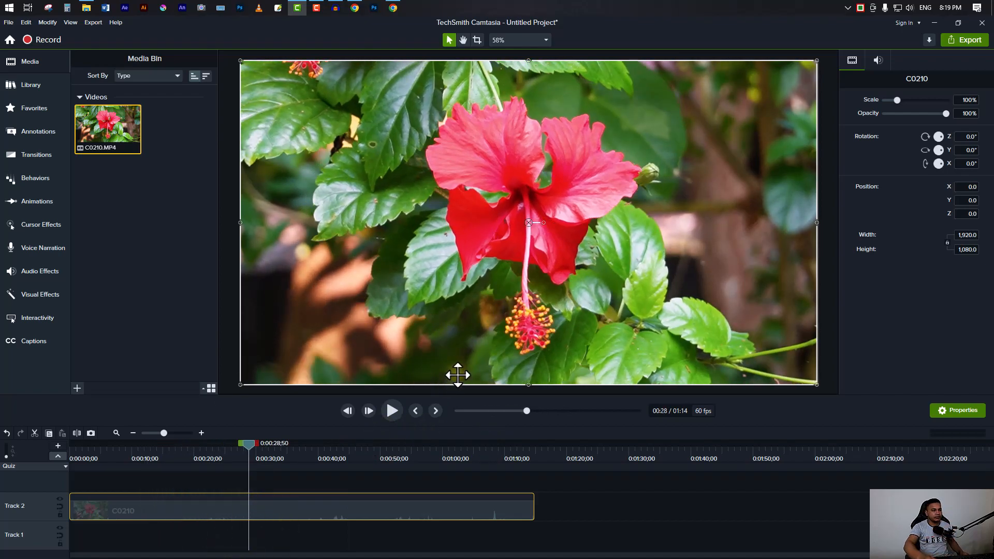
drag(249, 441, 161, 496)
click(458, 513)
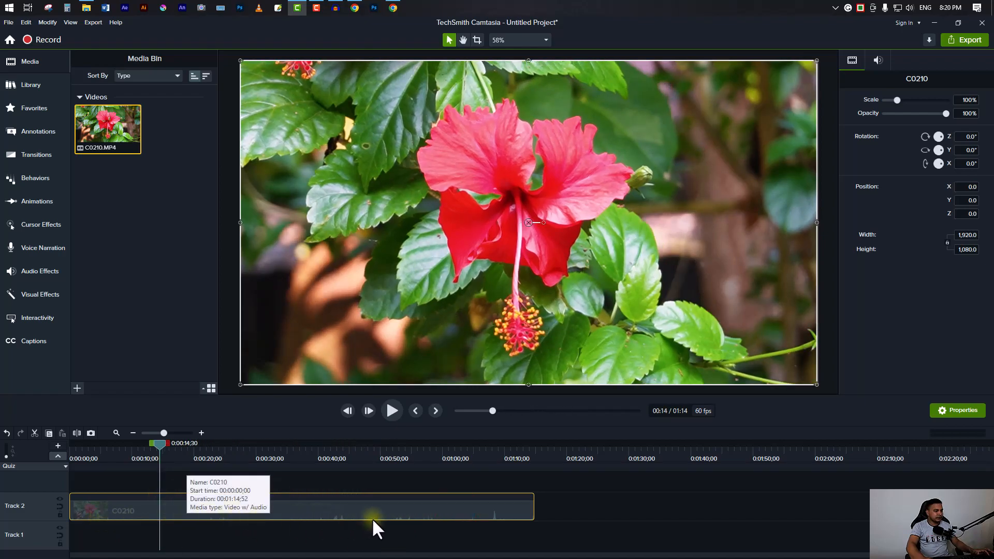
right_click(384, 511)
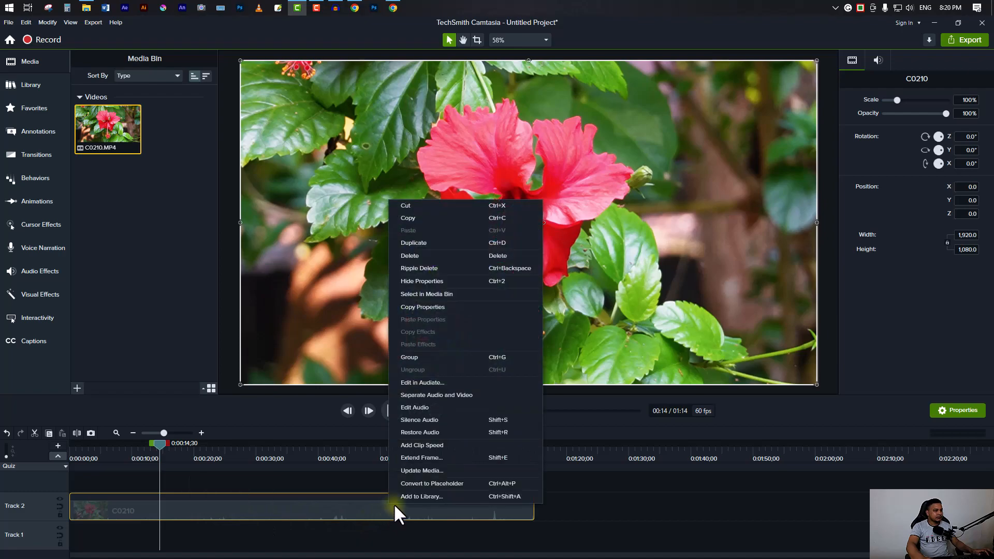
click(433, 420)
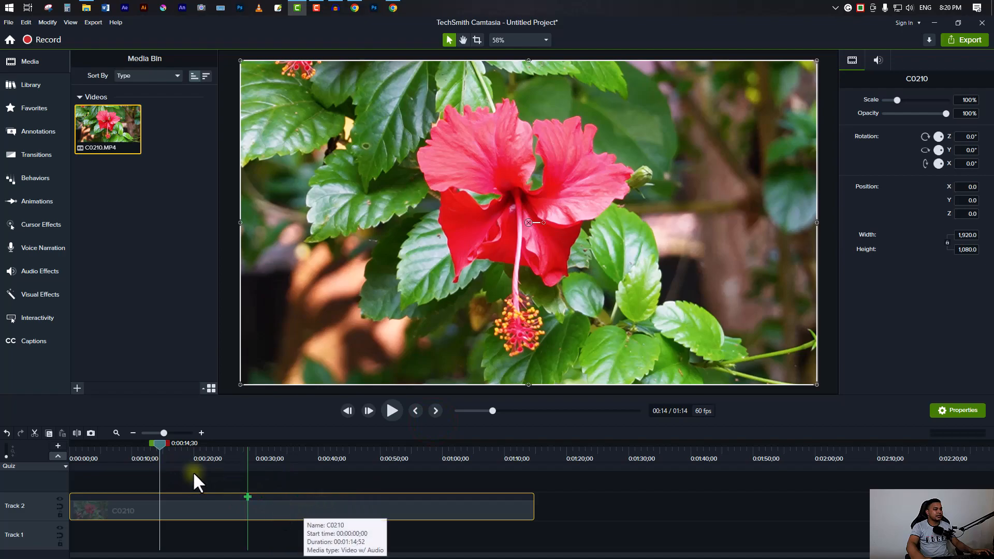
drag(159, 443, 20, 457)
click(216, 508)
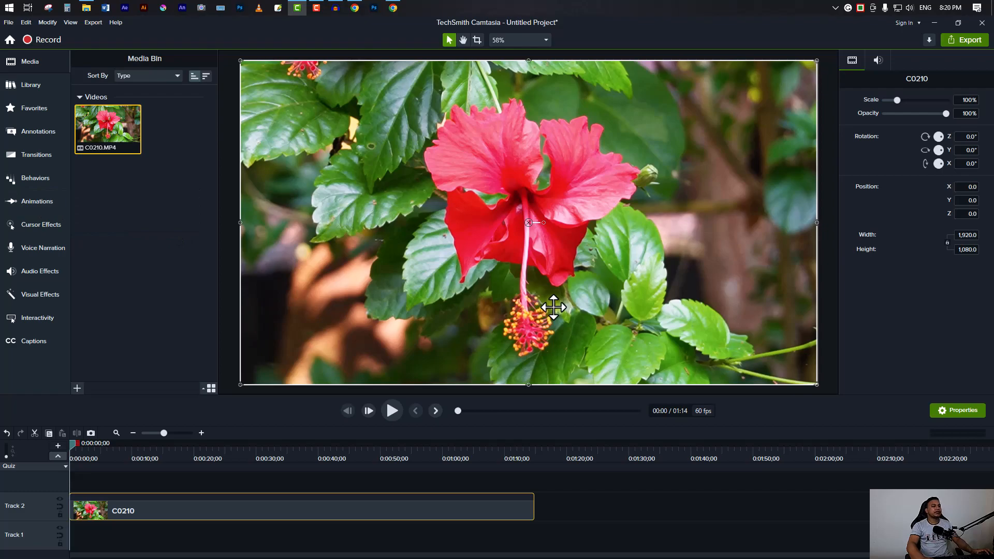
Apply the Drifting behavior to the C0210 clip and preview it from the start.
click(31, 177)
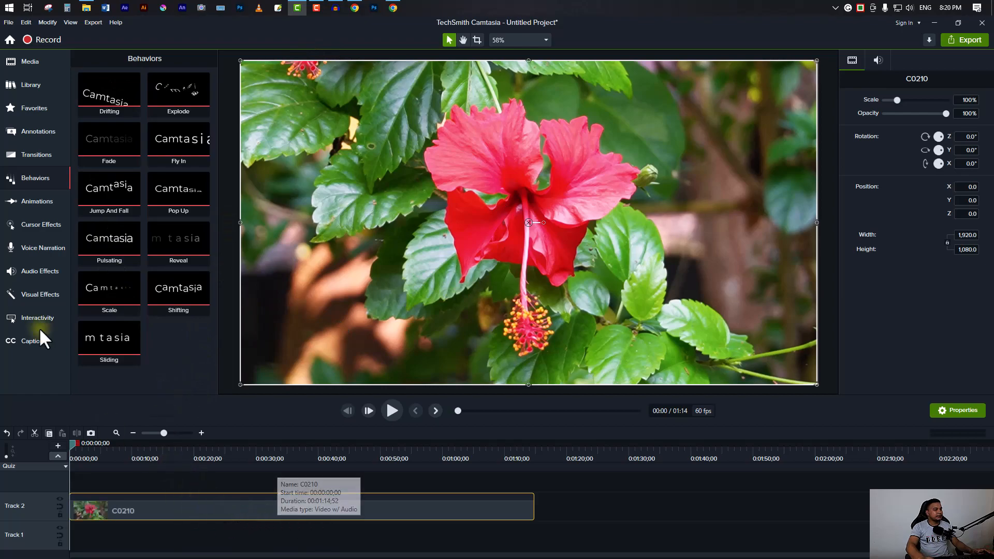
drag(100, 98, 269, 504)
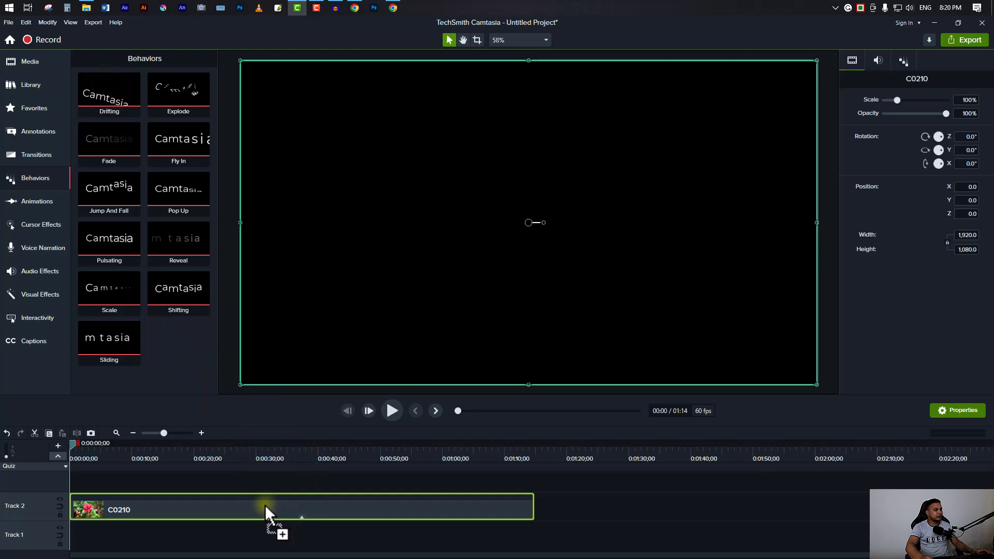
click(70, 445)
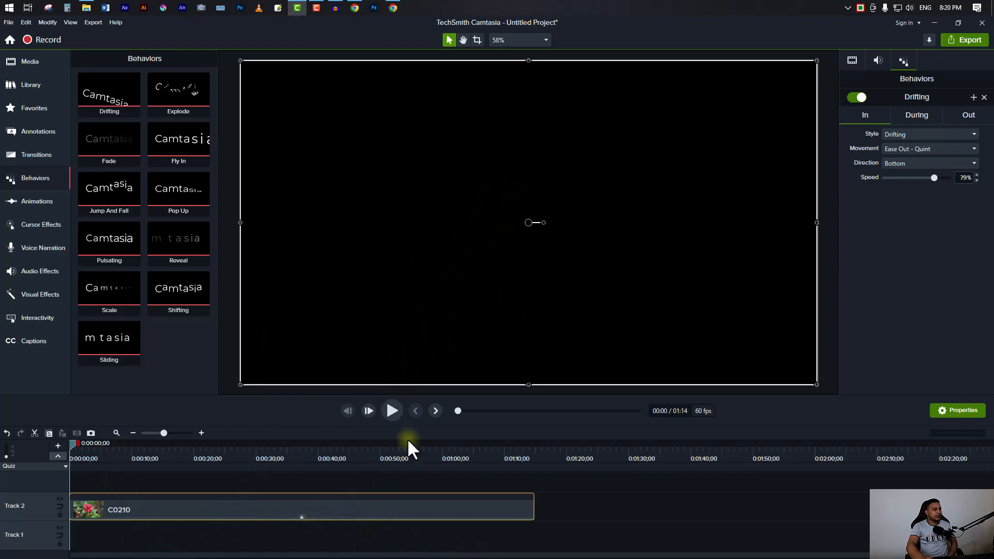
click(389, 410)
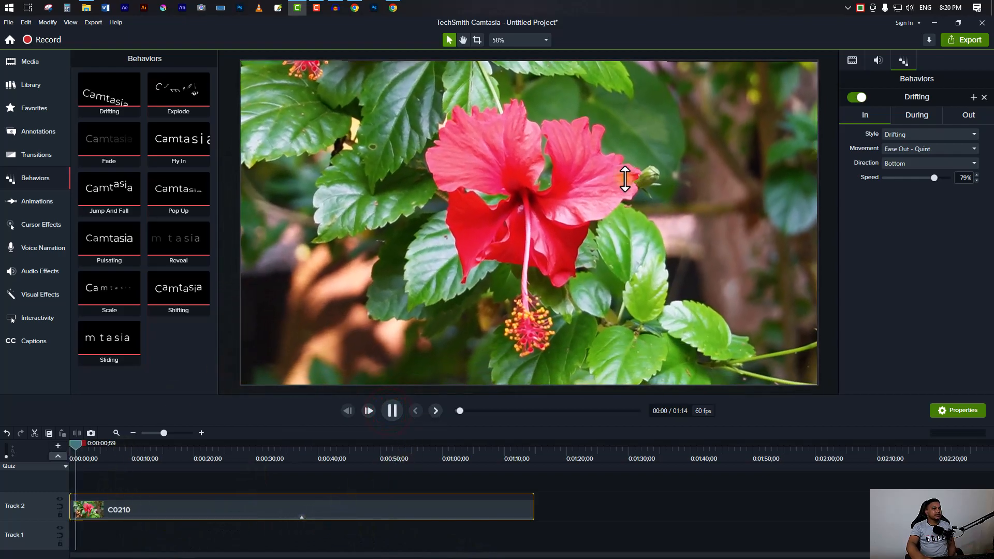
click(391, 410)
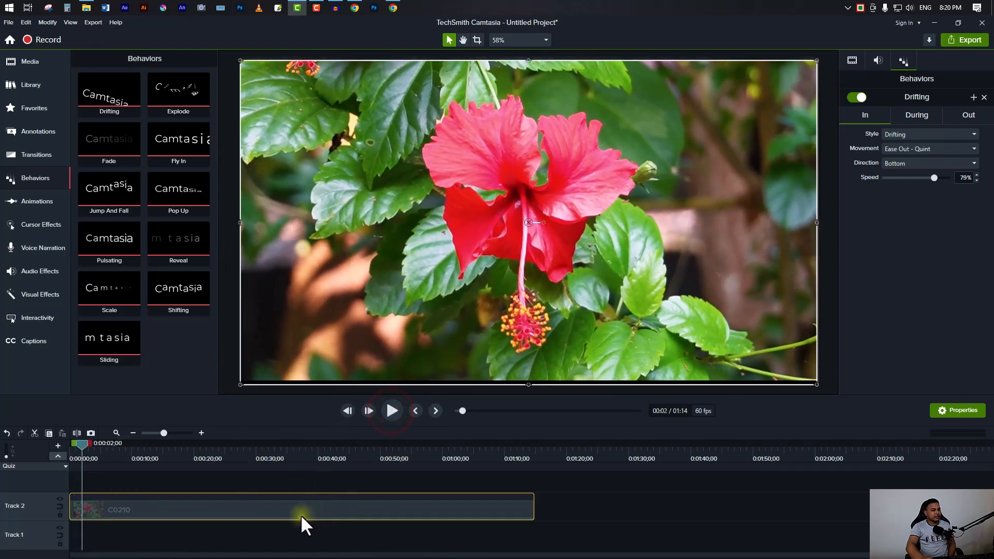
Remove the Drifting behavior from the C0210 clip.
click(301, 516)
click(240, 514)
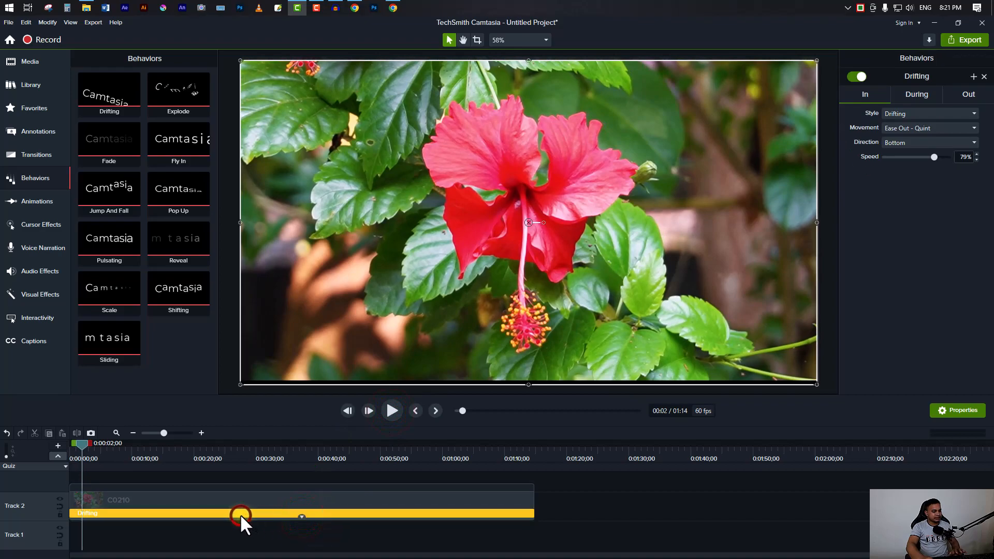
key(Delete)
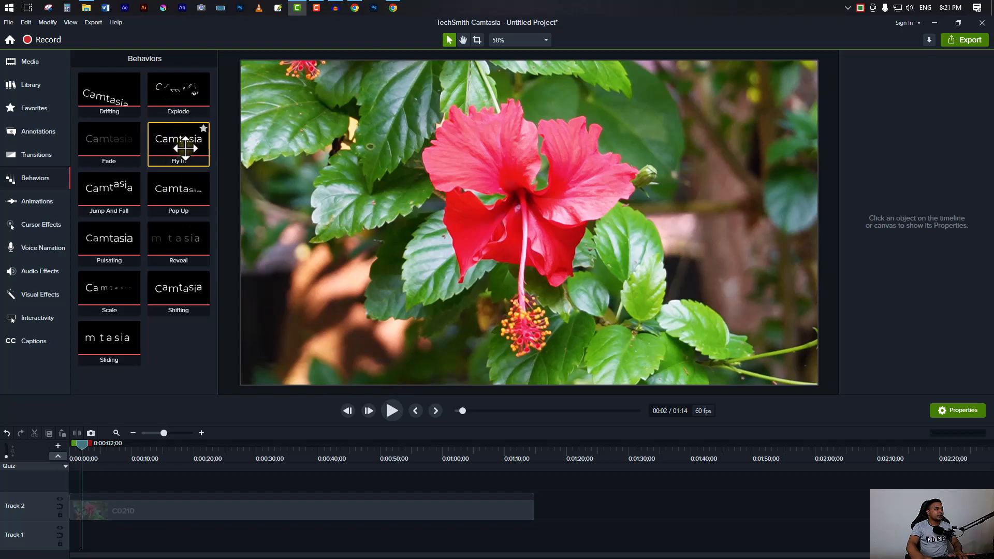
Apply the Fly In behavior to the C0210 clip and preview it from the start.
drag(177, 145, 241, 507)
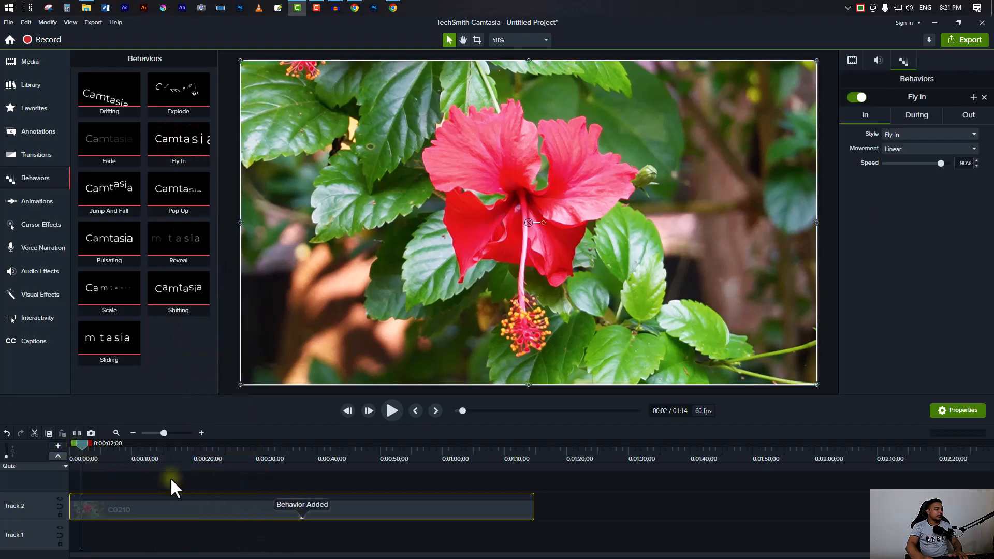
drag(83, 442, 60, 449)
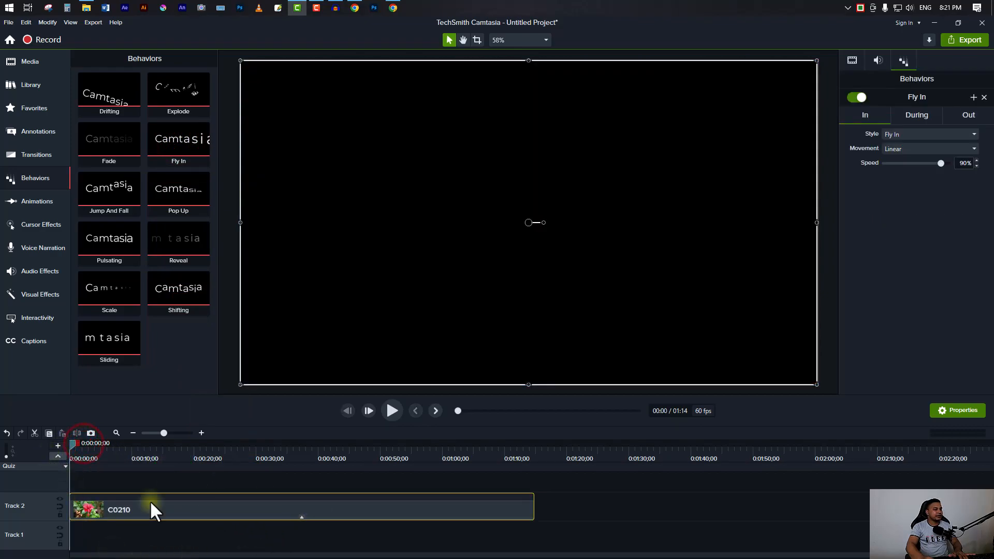
click(390, 412)
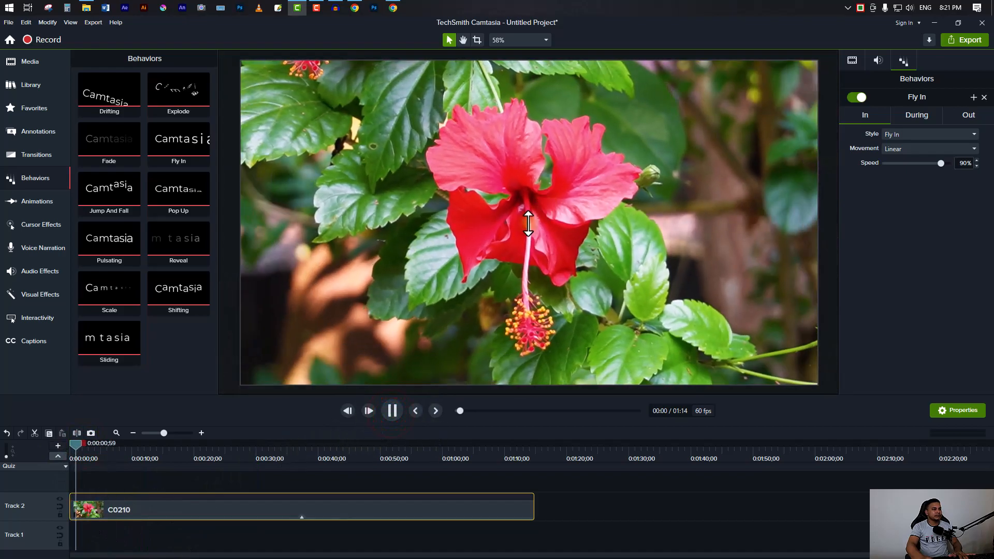
click(391, 410)
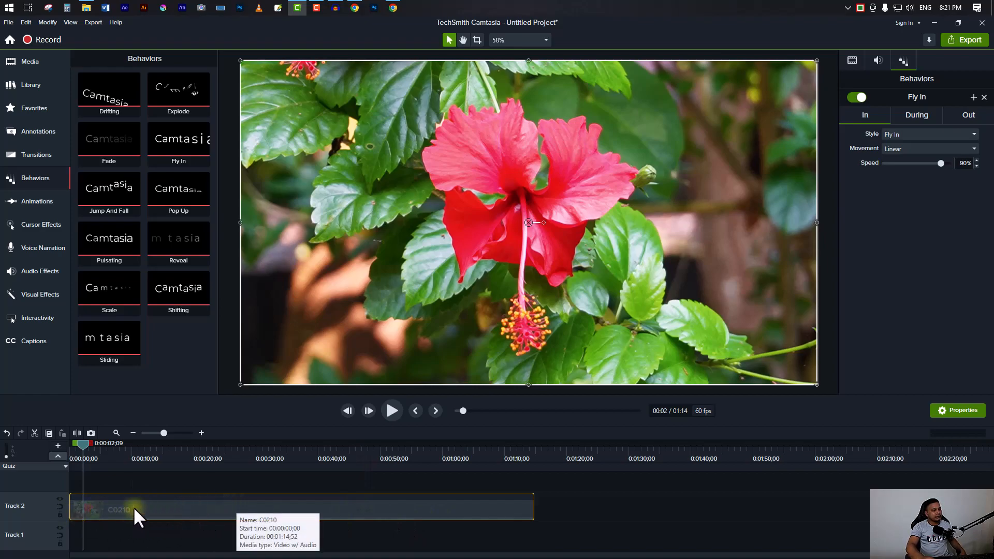
Shift the C0210 clip about 11 seconds along Track 2 and place a plain text callout in the gap before it.
drag(123, 506, 184, 506)
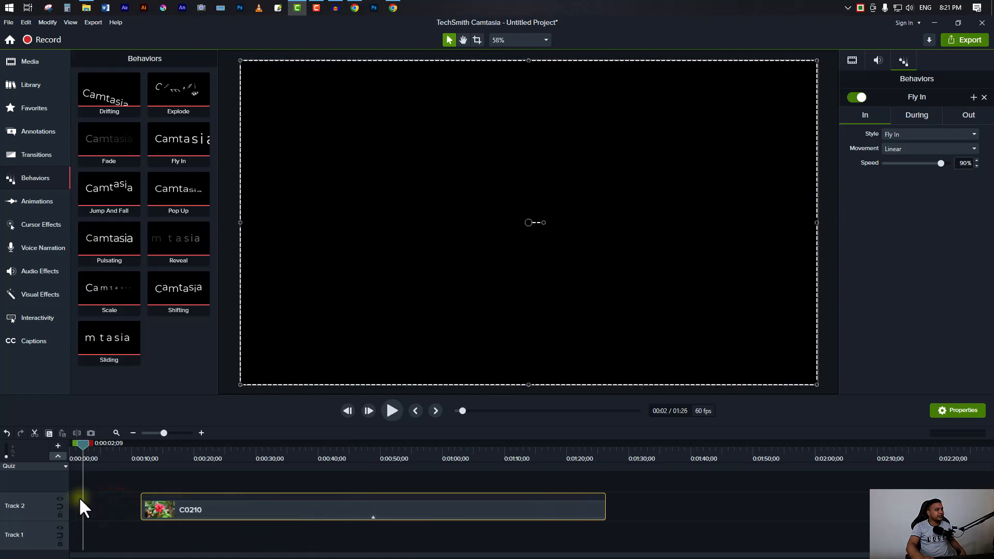
click(38, 129)
drag(85, 224, 140, 513)
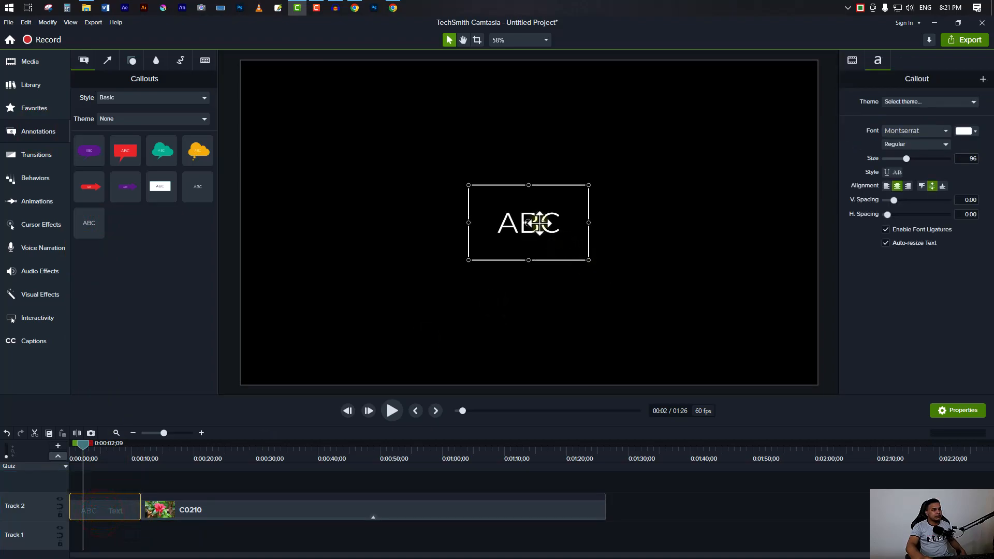
Replace the callout's placeholder text with "welcome to my channel".
double_click(501, 224)
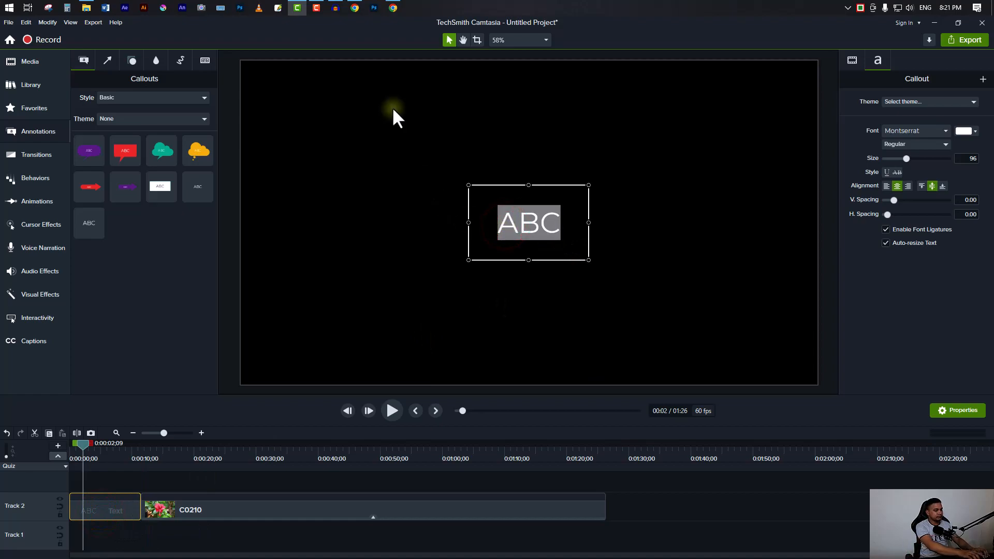
text(Ph)
key(BackSpace)
key(BackSpace)
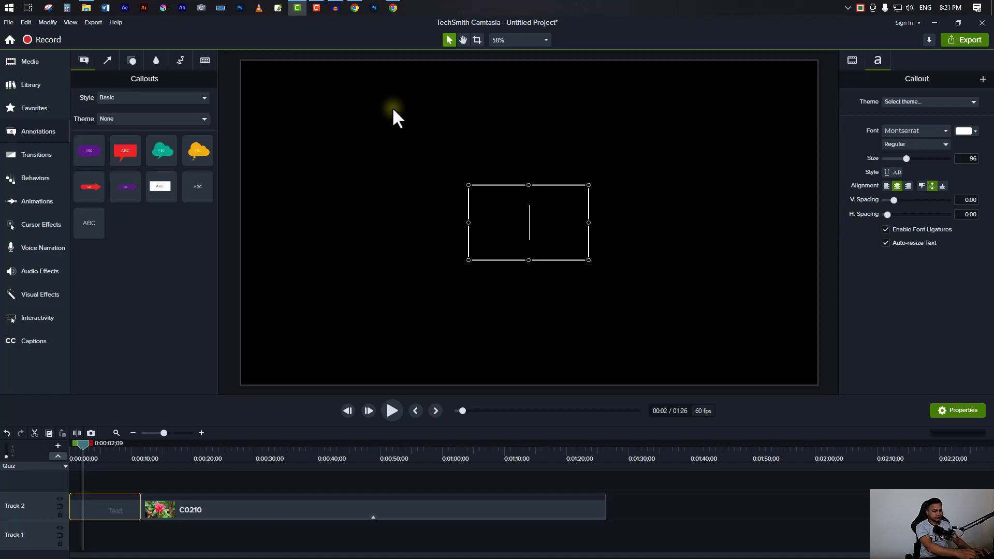
text(যwelco)
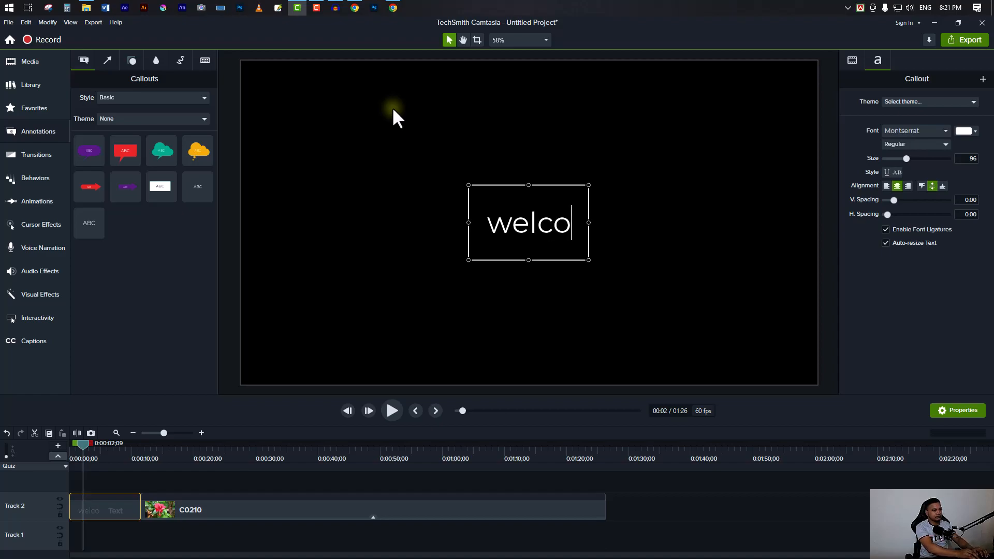
text(me to my channel)
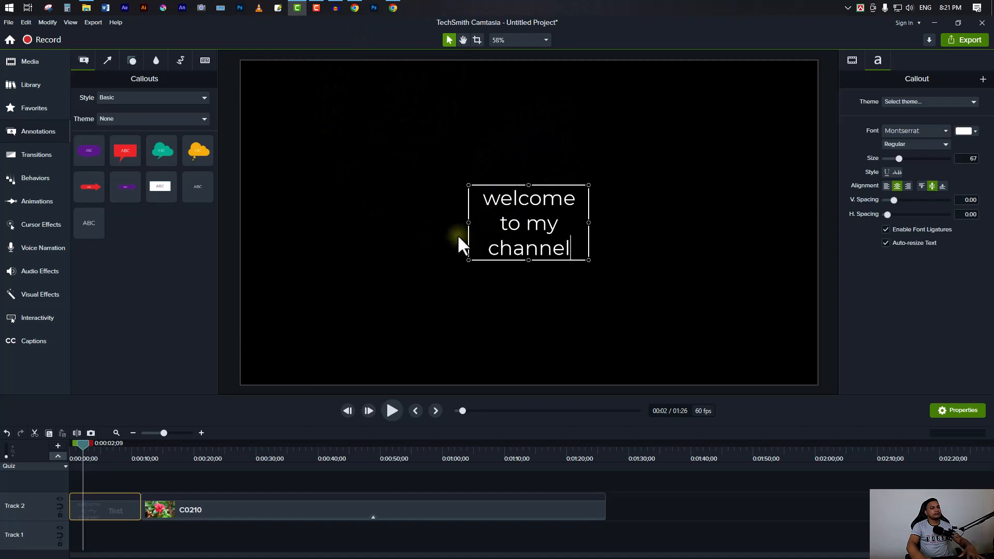
Widen the callout on both sides so its text fits on one line, and set the font weight to Bold.
drag(469, 223, 320, 222)
drag(590, 223, 753, 222)
drag(594, 188, 592, 173)
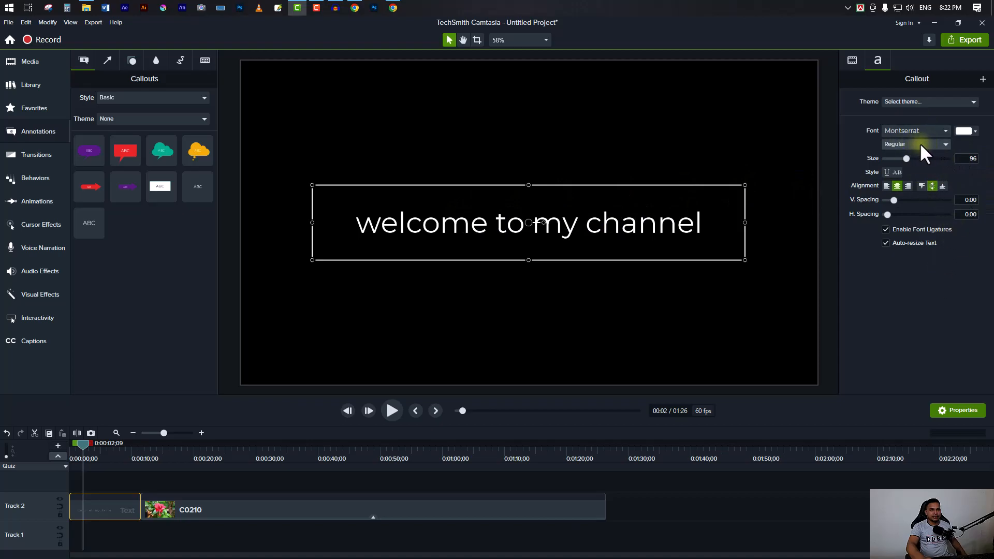
click(944, 143)
click(899, 176)
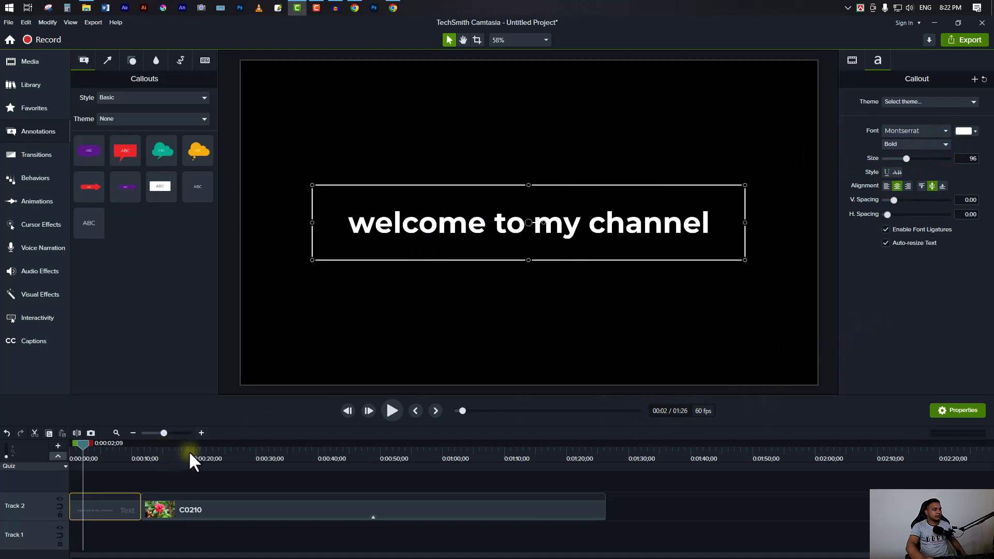
Apply the Explode behavior to the text callout and preview it from the start.
click(26, 174)
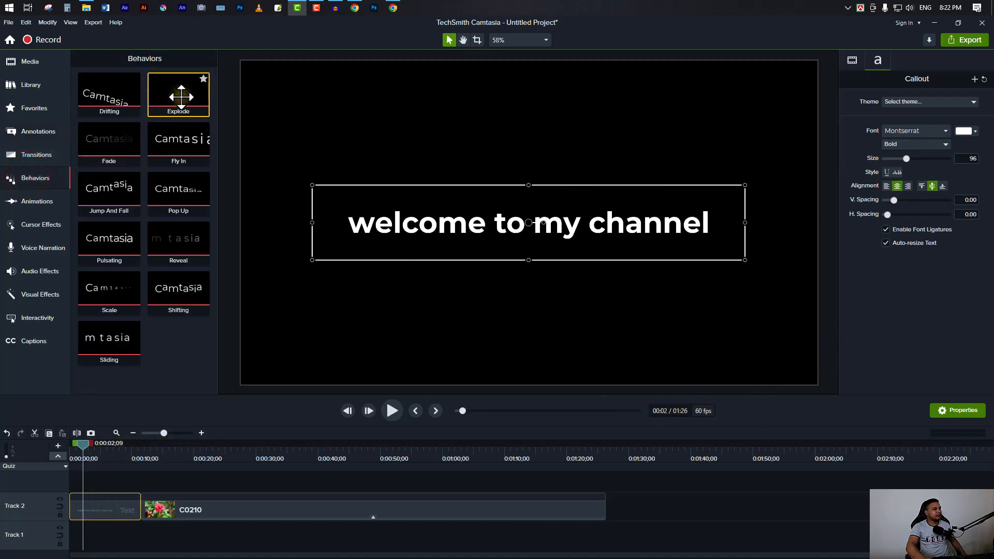
drag(173, 96, 107, 507)
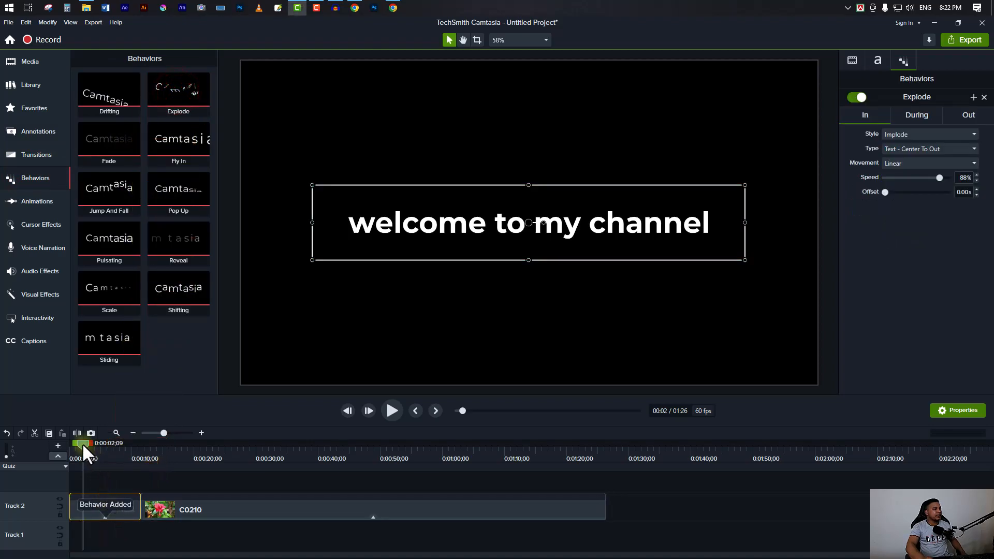
drag(82, 443, 20, 455)
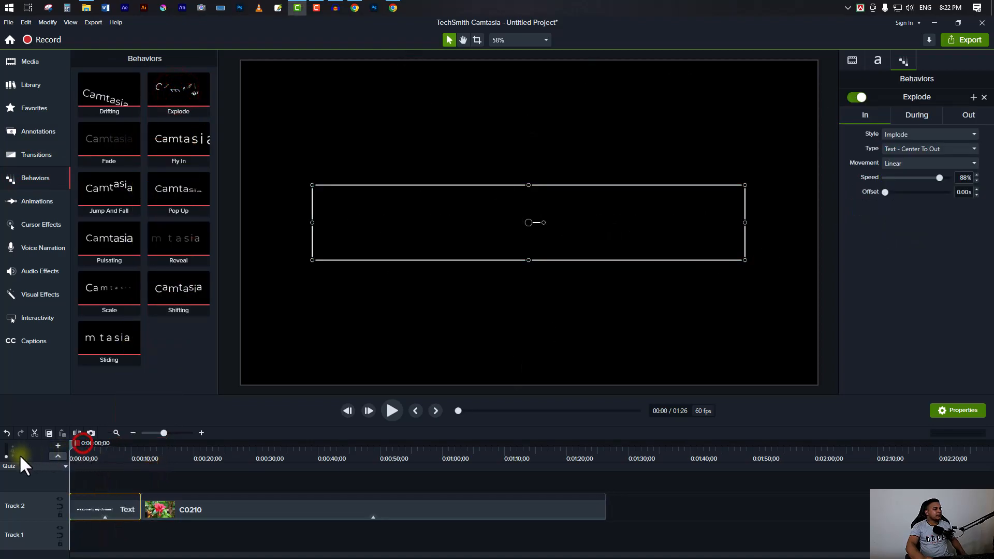
click(389, 412)
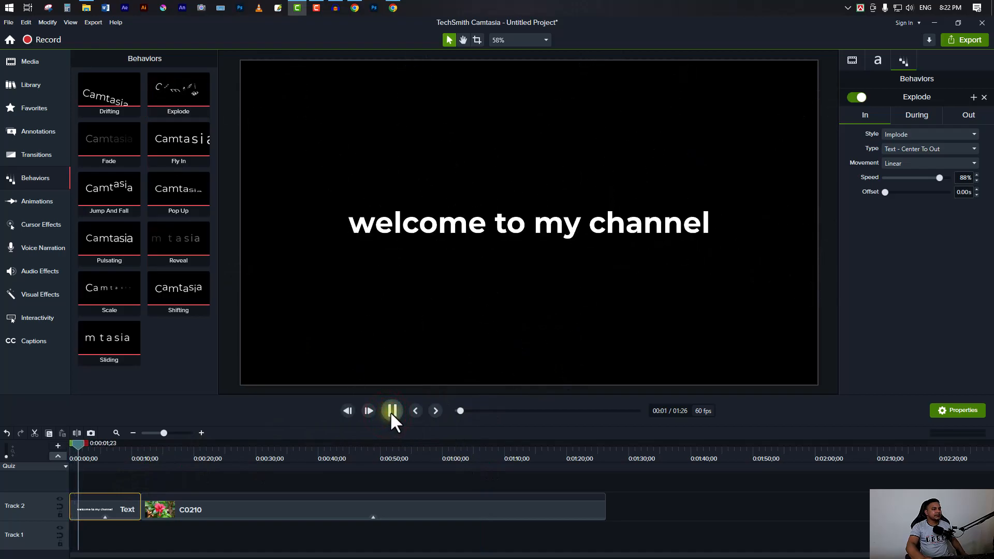
click(390, 411)
Move the text callout up to Track 3 and the C0210 clip back to the start of Track 2, overlaying the text on the video.
drag(137, 288, 244, 515)
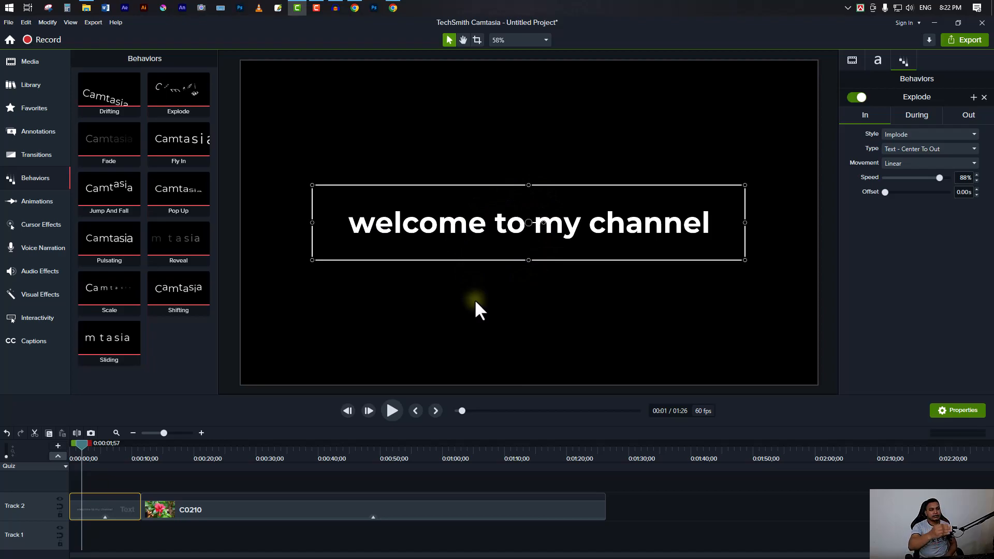
click(107, 476)
click(114, 517)
drag(135, 512, 119, 483)
click(231, 510)
drag(203, 509, 101, 512)
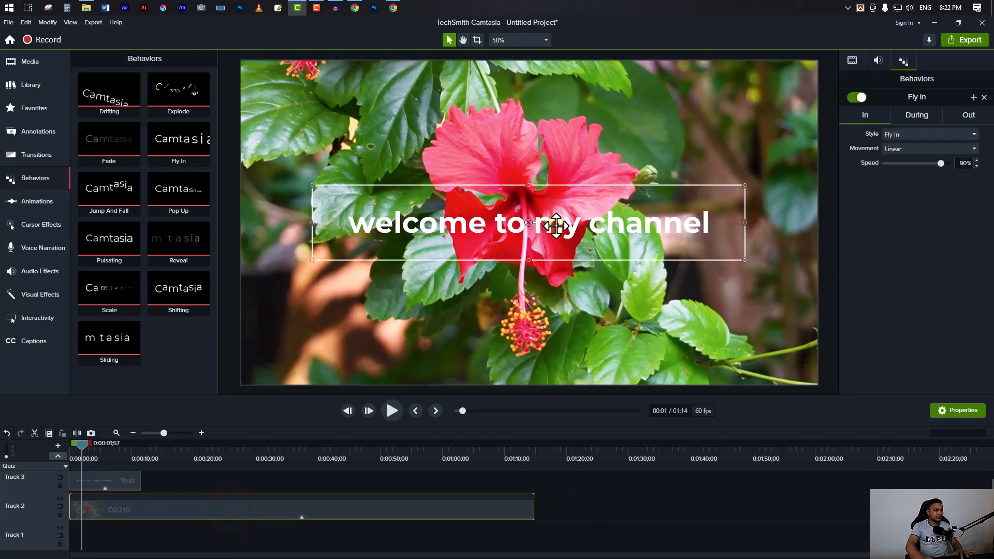
Colour the callout text yellow (#DEFF00) and move the callout to the lower edge of the video frame.
double_click(556, 226)
click(964, 130)
click(926, 237)
click(949, 185)
click(972, 228)
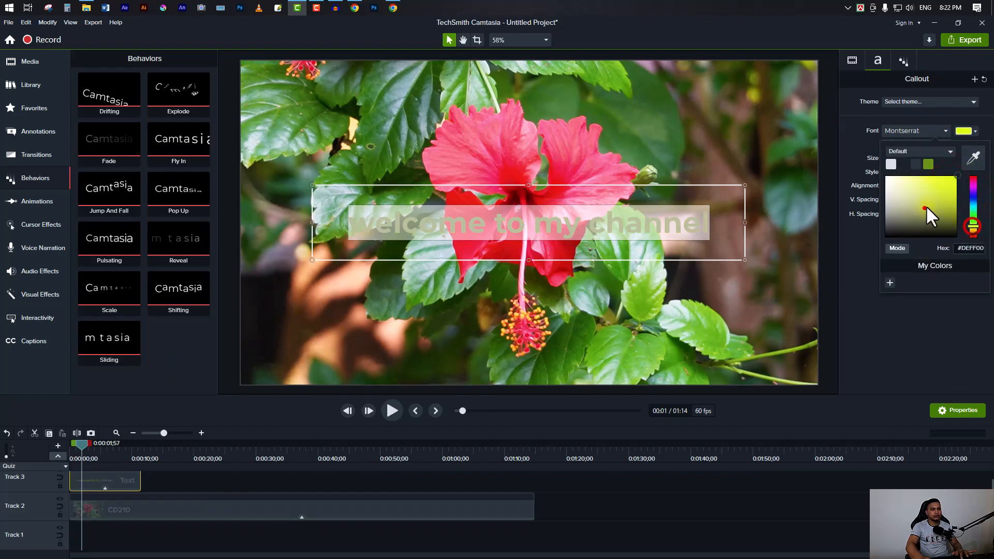
click(849, 137)
click(635, 276)
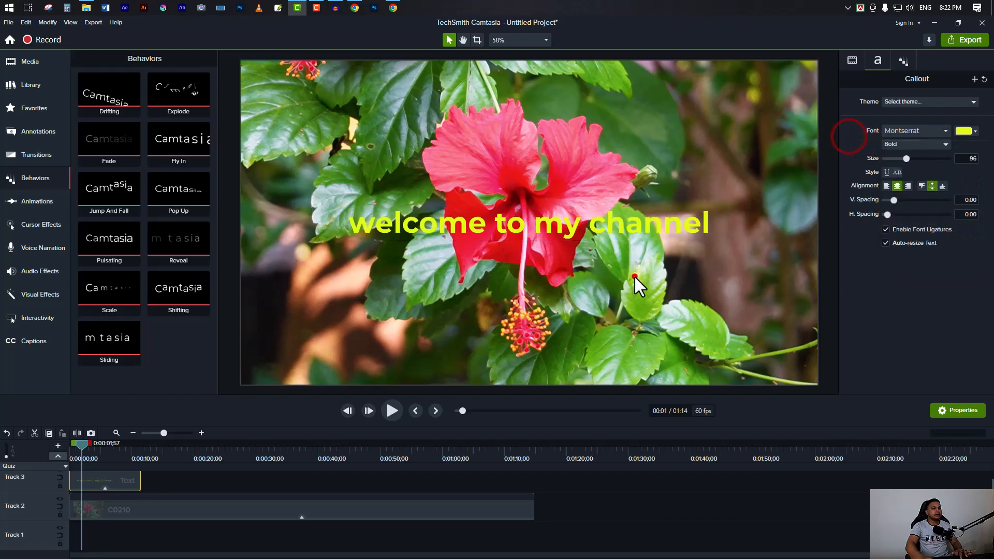
drag(599, 226, 620, 350)
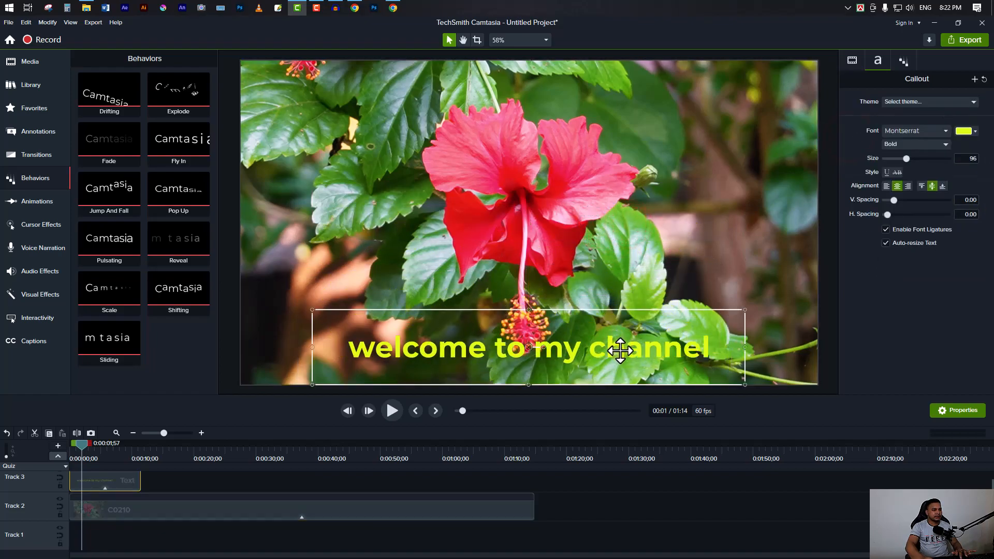
Delete the Explode behavior from the text callout and the Fly In behavior from the C0210 clip.
click(135, 508)
click(105, 487)
click(112, 482)
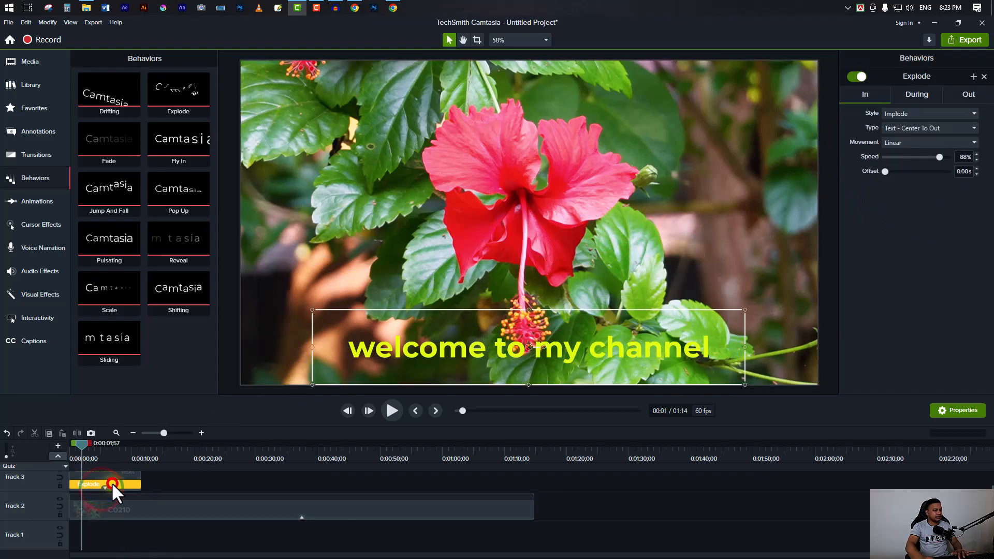
click(300, 515)
click(311, 511)
click(552, 424)
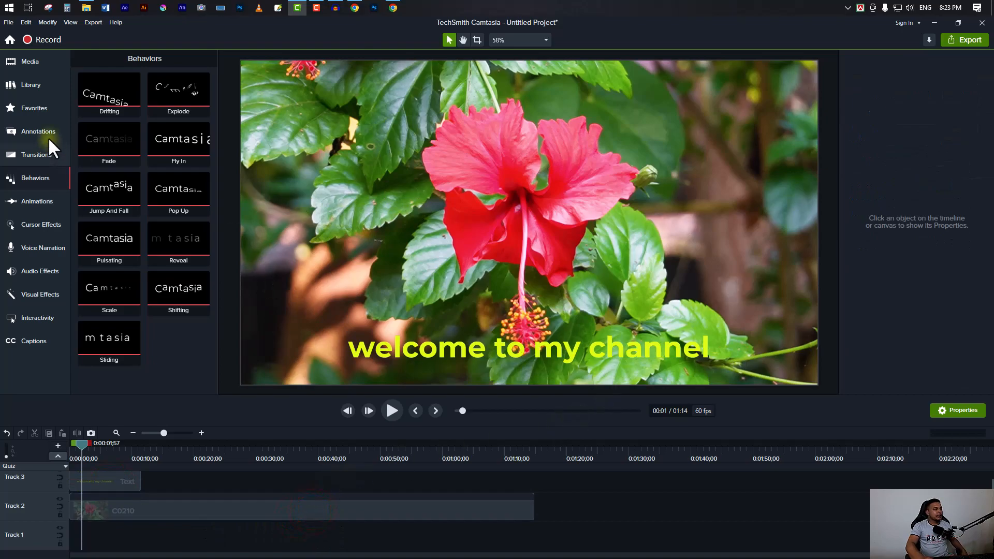
Open the Zoom-n-Pan animation settings and play the project from the start, pausing at about 0:00:02;44.
click(30, 201)
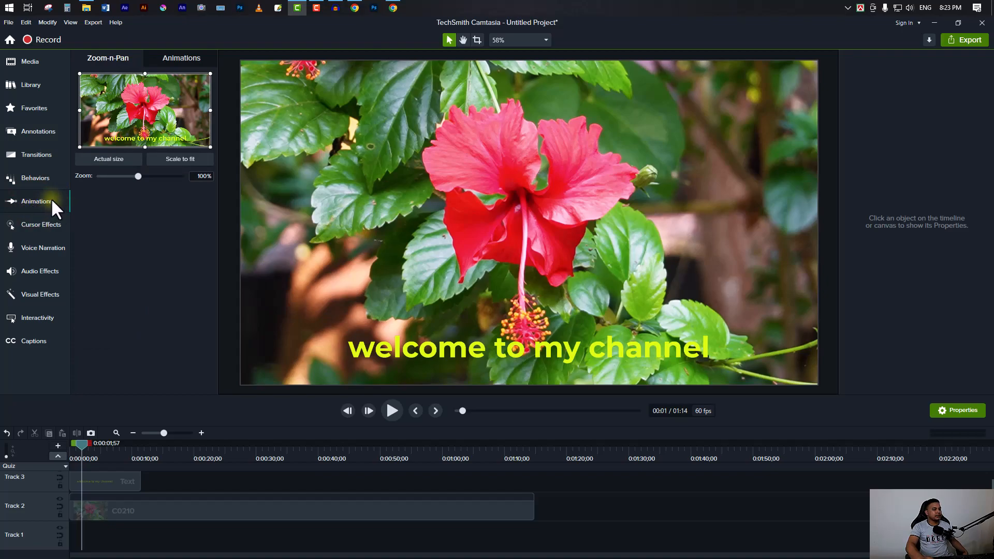
click(643, 193)
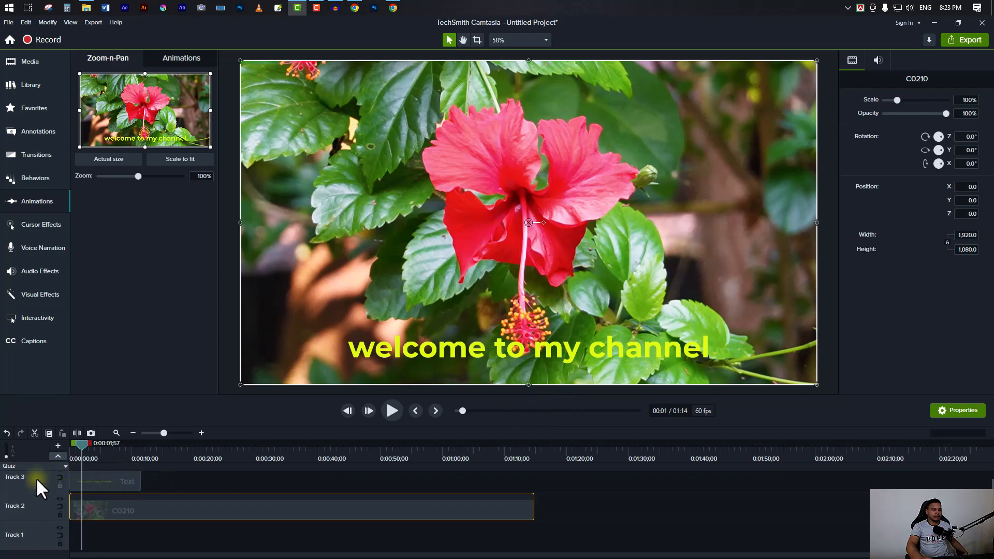
drag(81, 439, 114, 442)
key(ctrl+Home)
click(391, 410)
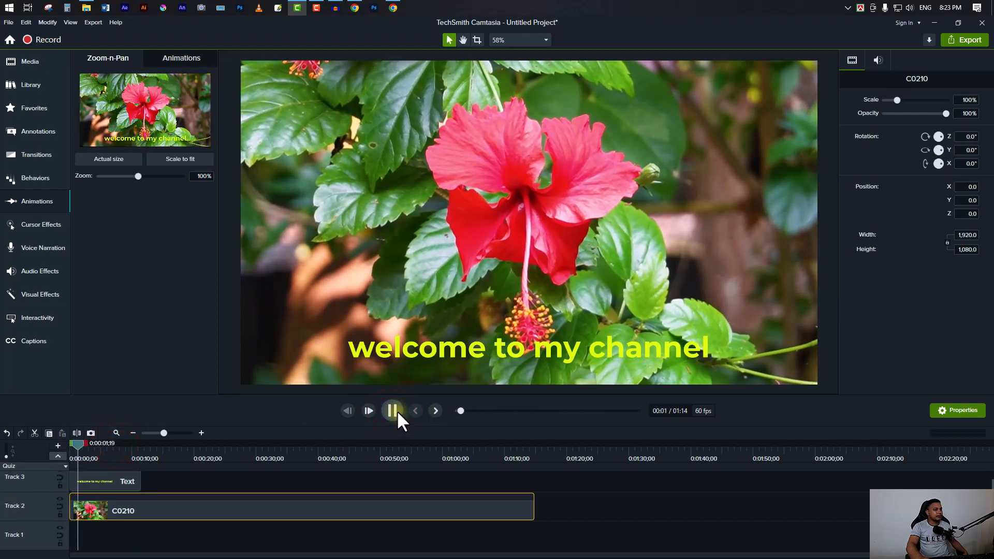
click(391, 411)
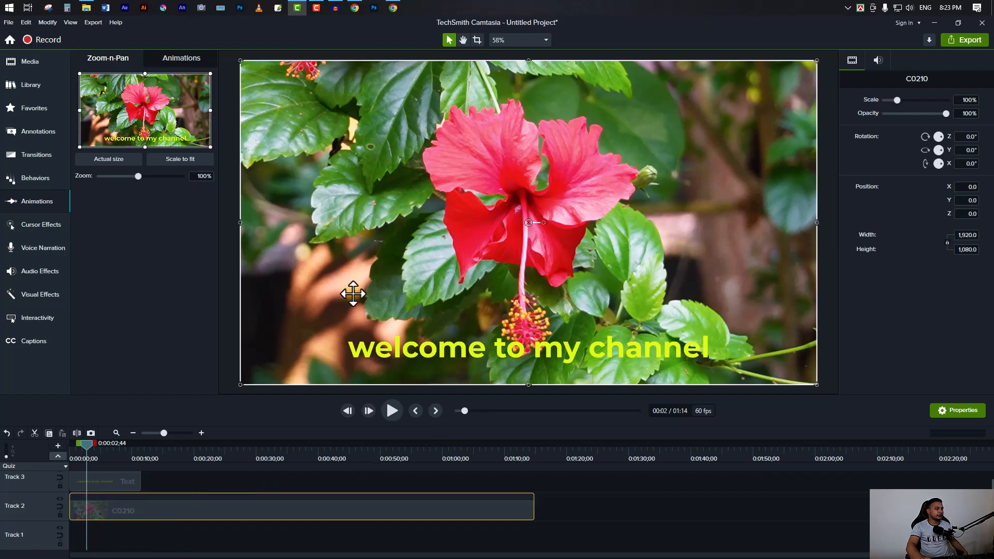
Lock the text callout's Track 3 and add a 200% Zoom-n-Pan animation to the C0210 clip at the playhead.
click(110, 492)
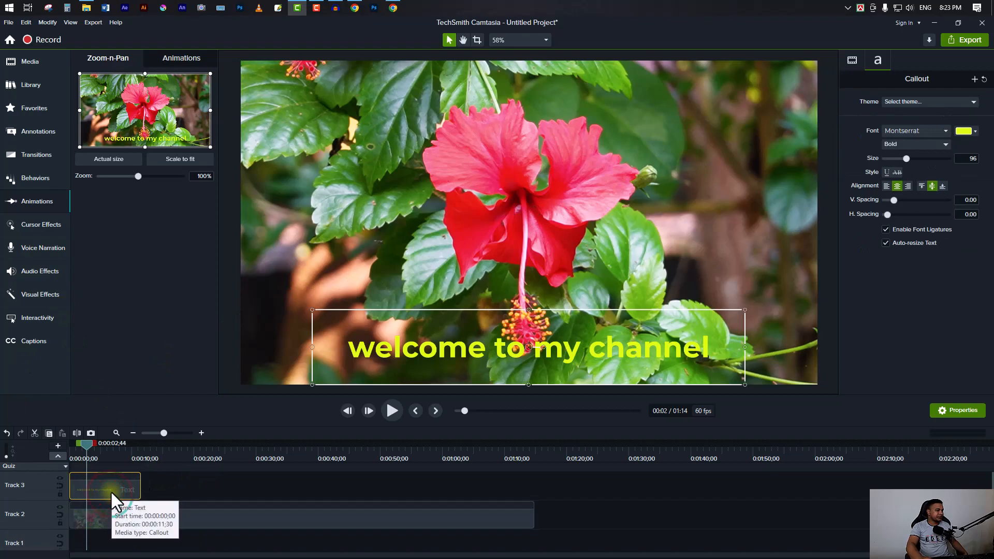
click(58, 492)
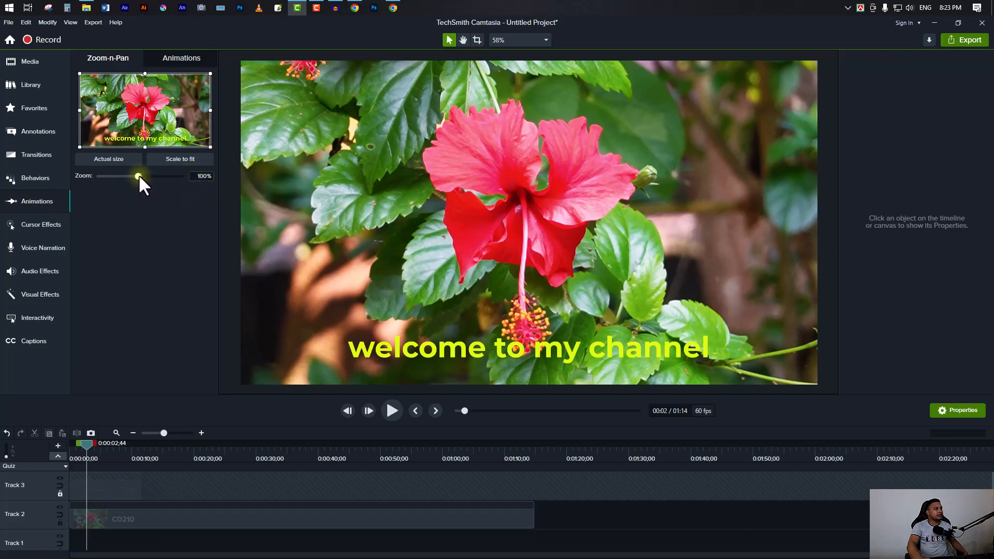
drag(138, 173, 152, 175)
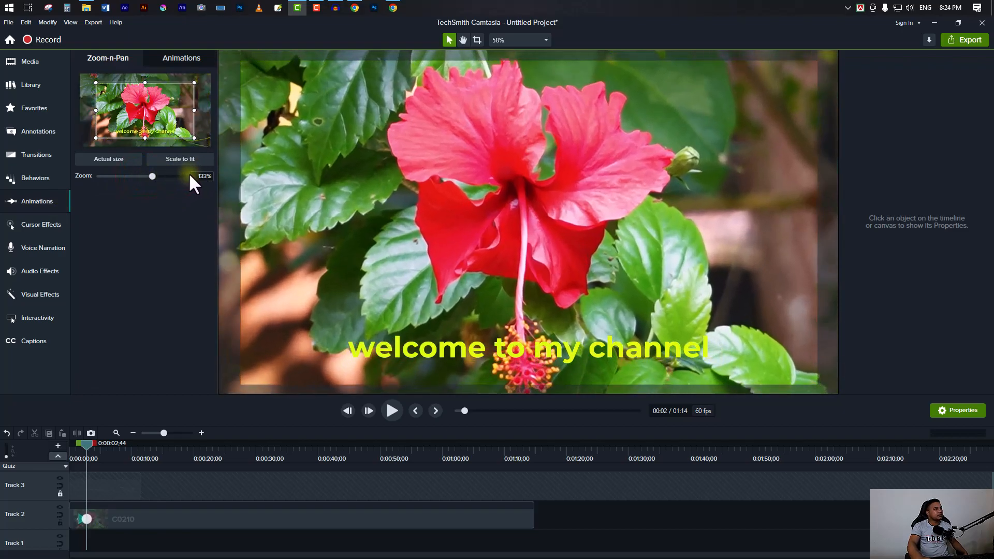
text(200)
key(Return)
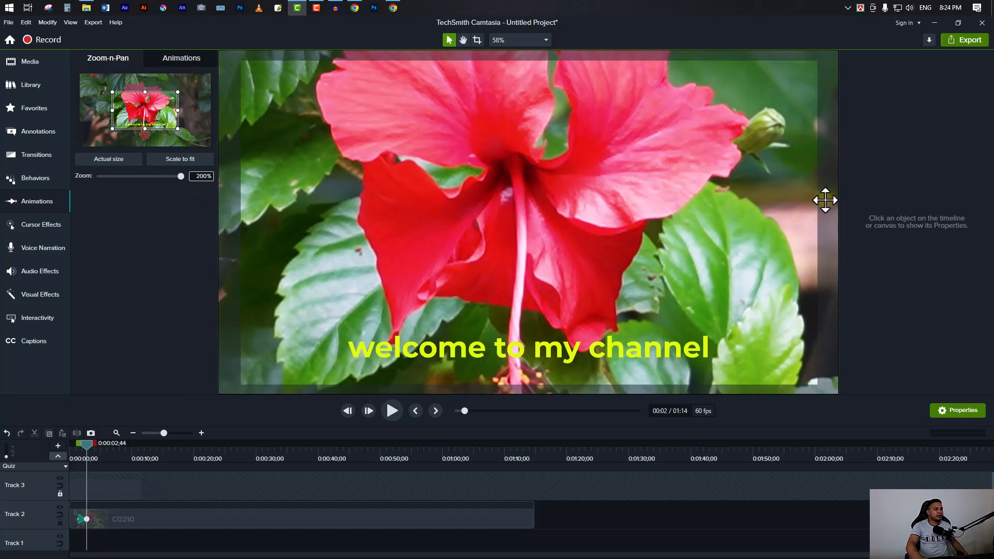
Raise the animation's zoom to 250% and shift the C0210 clip to frame the bud beside the flower.
drag(772, 128, 565, 195)
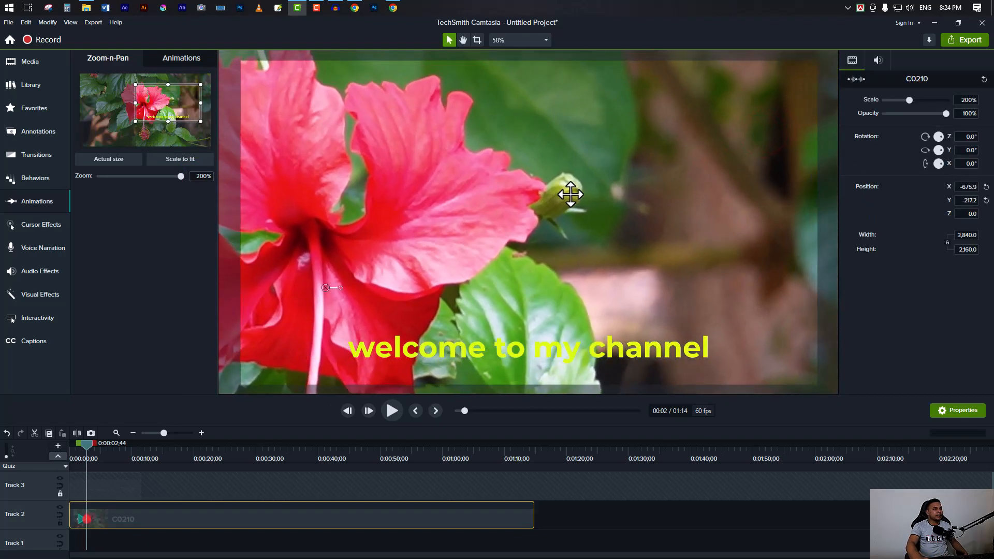
mouse_move(189, 107)
mouse_down()
mouse_move(166, 100)
mouse_move(184, 98)
mouse_up()
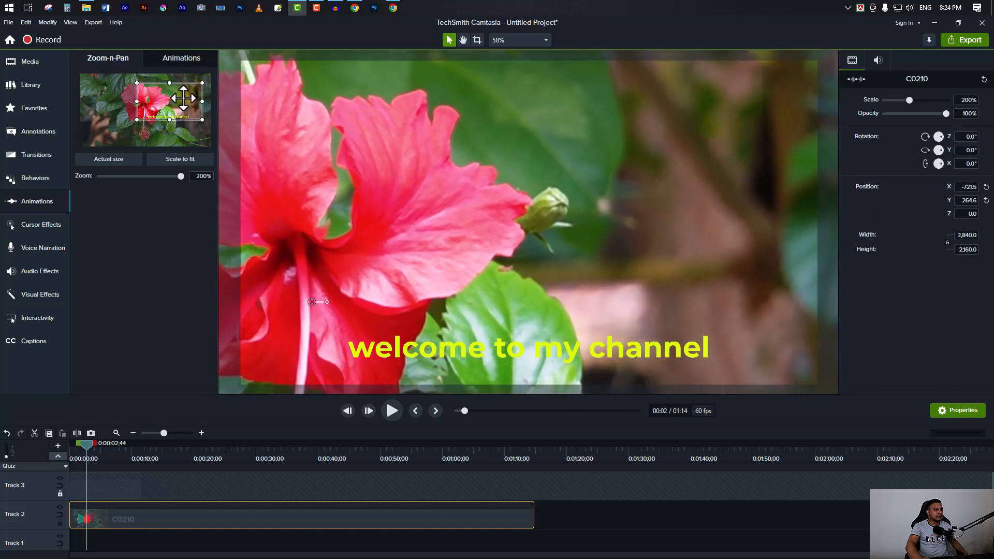
double_click(196, 177)
text(250)
key(Return)
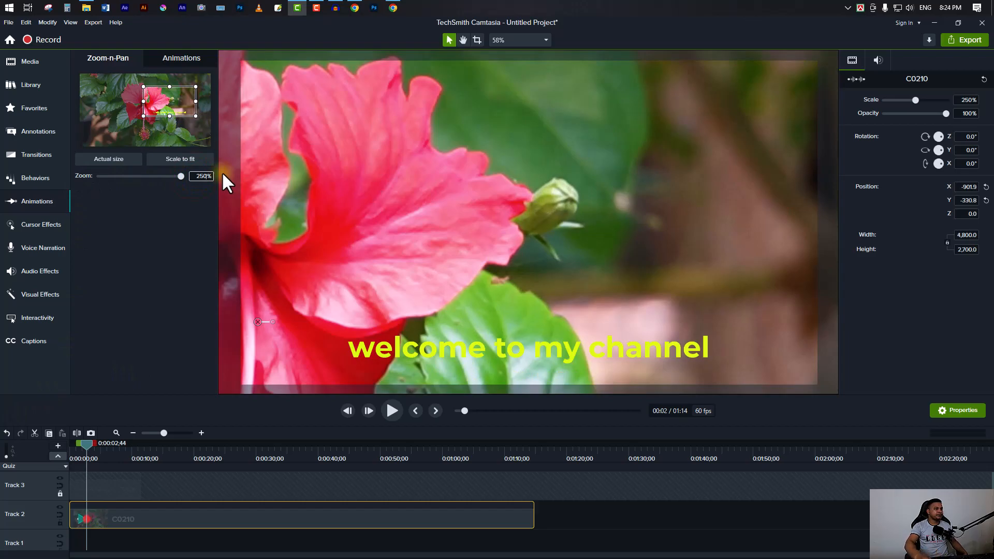
mouse_move(566, 217)
mouse_down()
mouse_move(550, 216)
mouse_move(558, 224)
mouse_up()
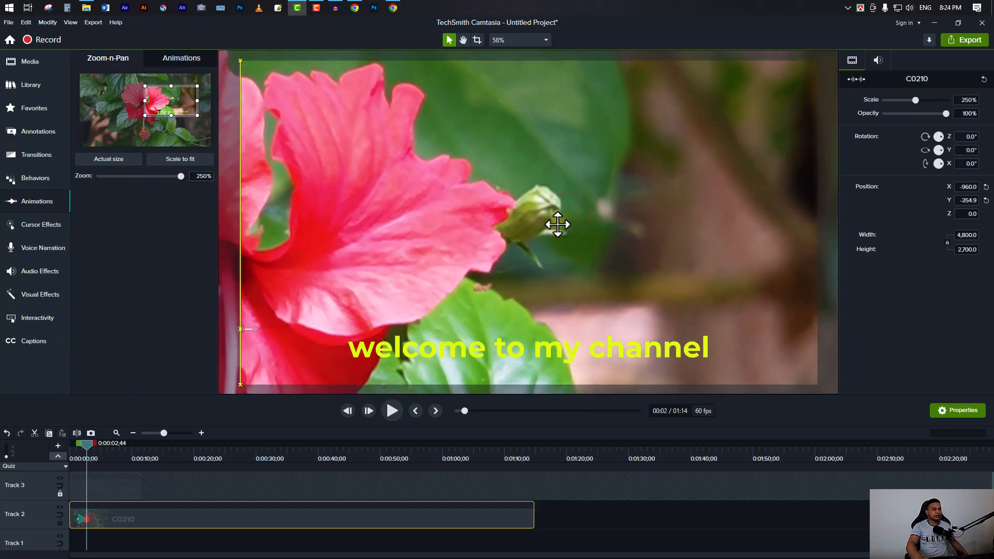
Preview the zoom toward the bud from the start of the timeline and pause the playback.
drag(85, 443, 75, 445)
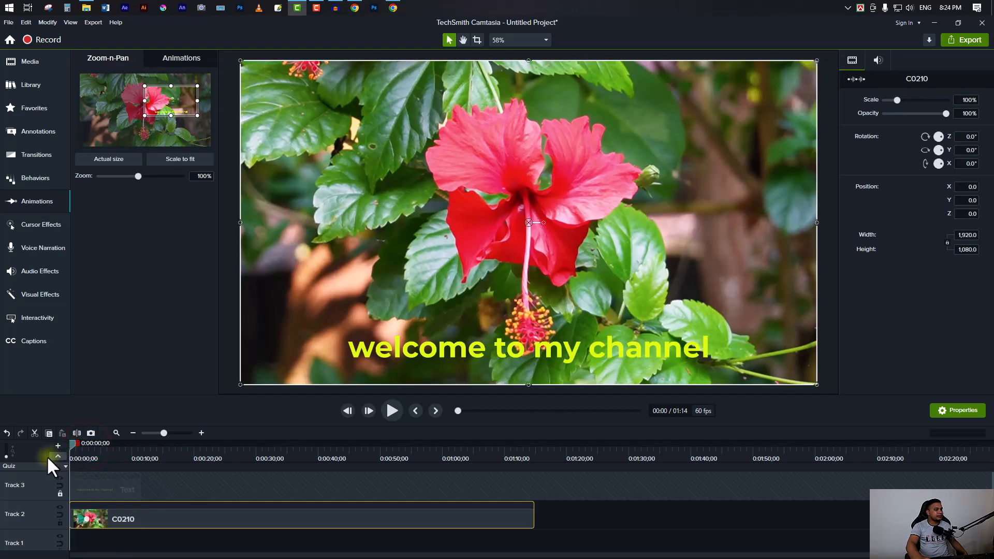
click(394, 410)
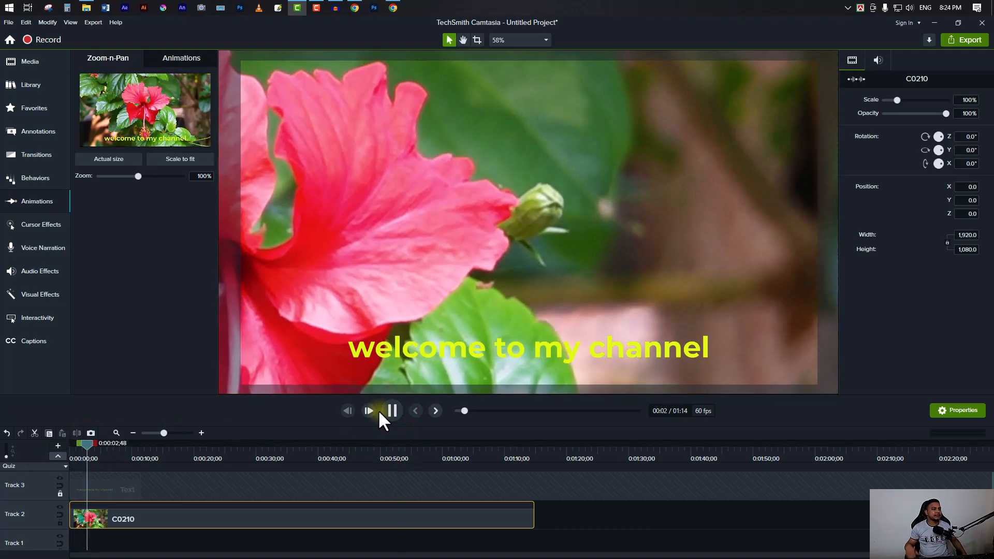
click(392, 411)
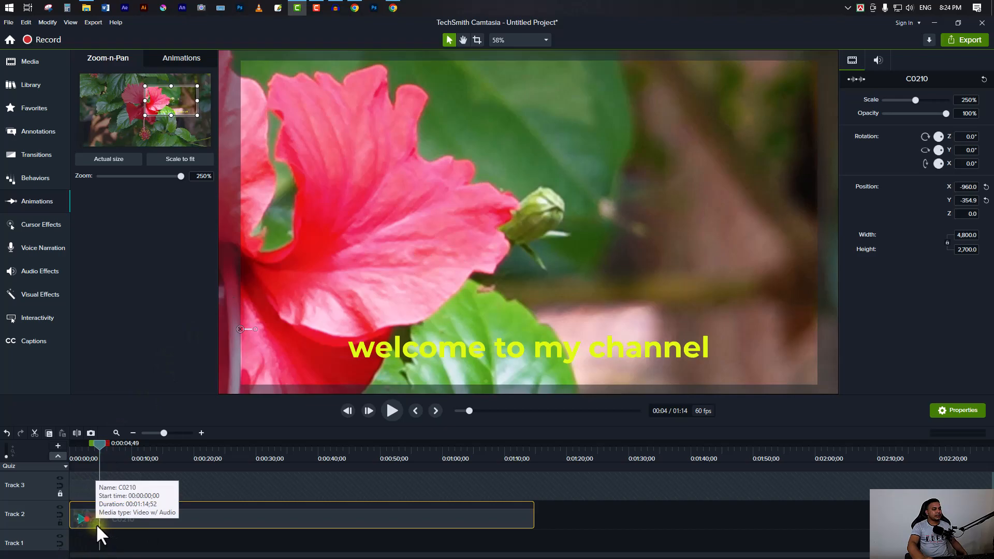
Add a scale-to-fit zoom-out animation to the C0210 clip at about 0:00:05;24 and preview it from the start.
drag(98, 447, 103, 528)
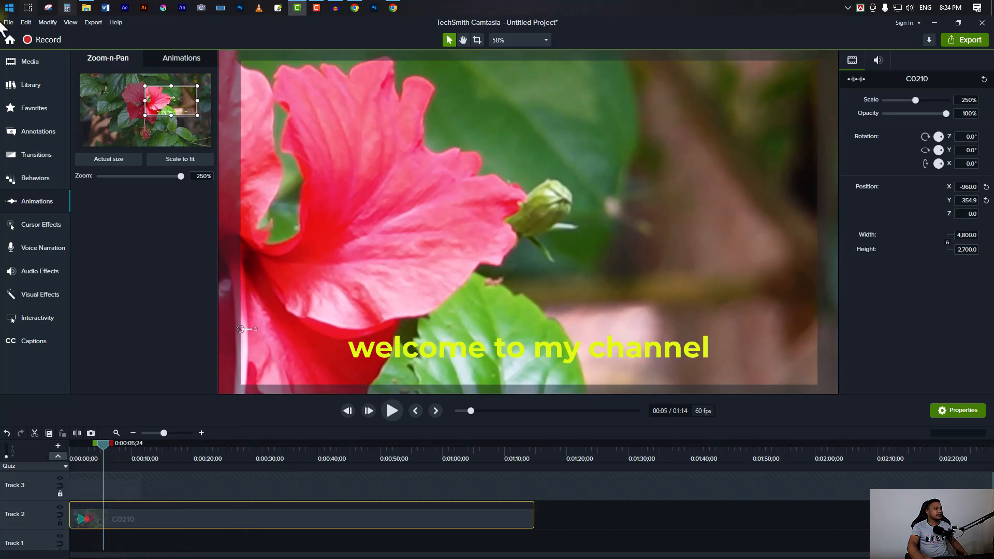
click(188, 158)
drag(100, 449, 53, 459)
click(391, 410)
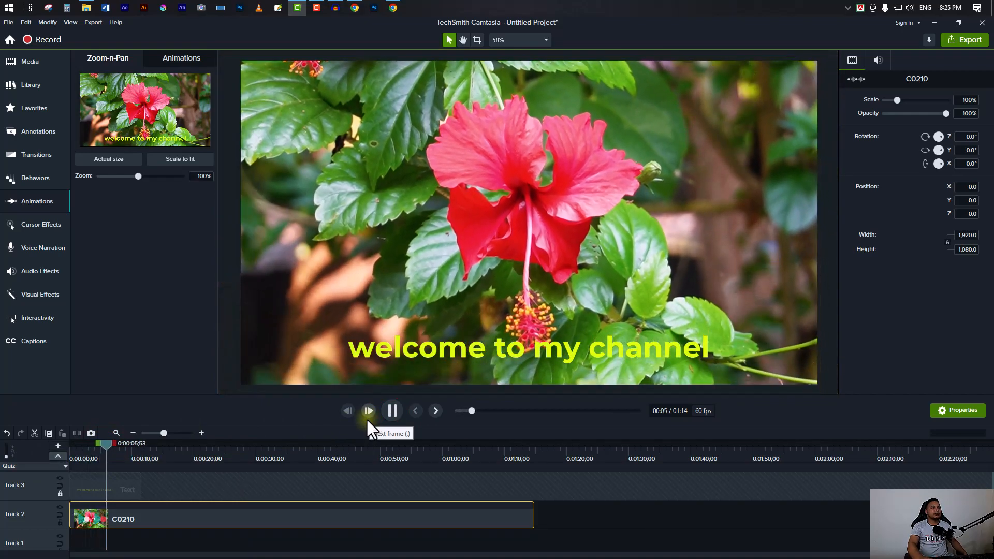
click(392, 412)
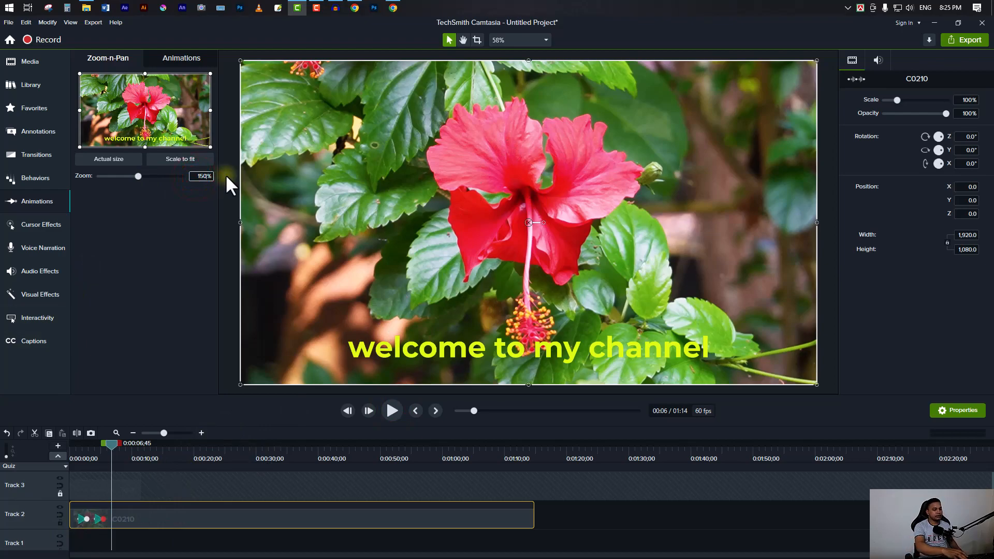
Add a 250% zoom animation at 0:00:06;45 and pan the C0210 clip to frame the leaves beside the flower.
key(BackSpace)
key(BackSpace)
key(BackSpace)
text(250)
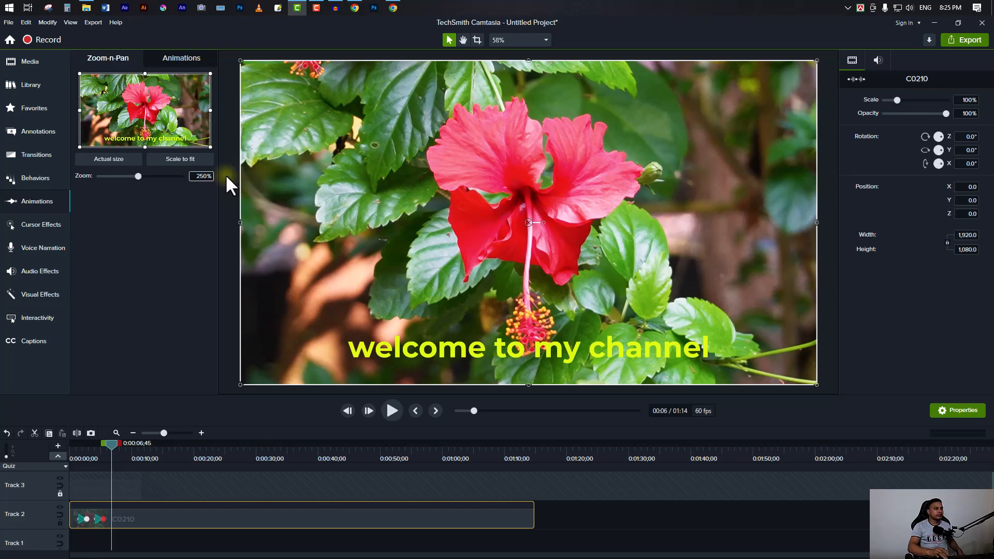
key(Return)
drag(328, 262, 614, 343)
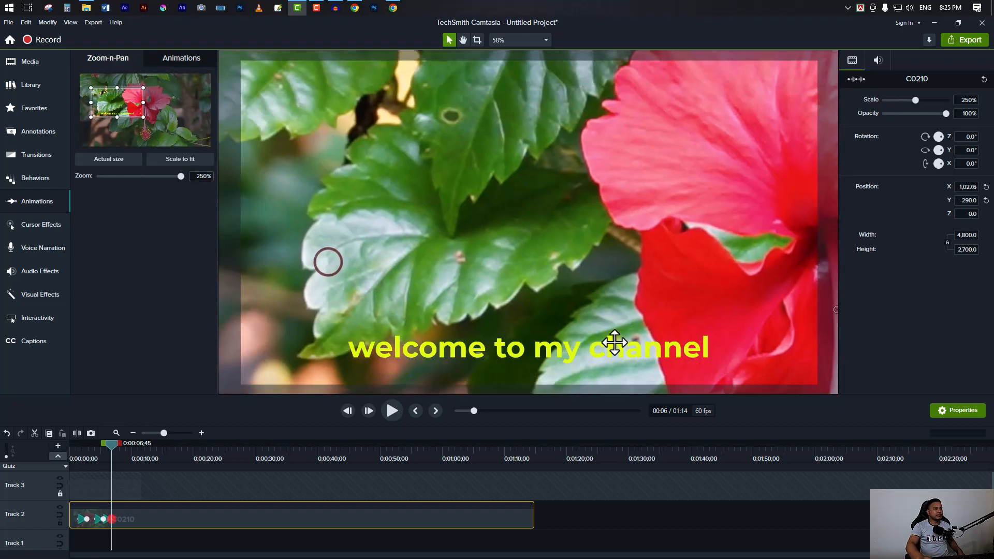
drag(530, 286, 570, 238)
drag(509, 227, 572, 253)
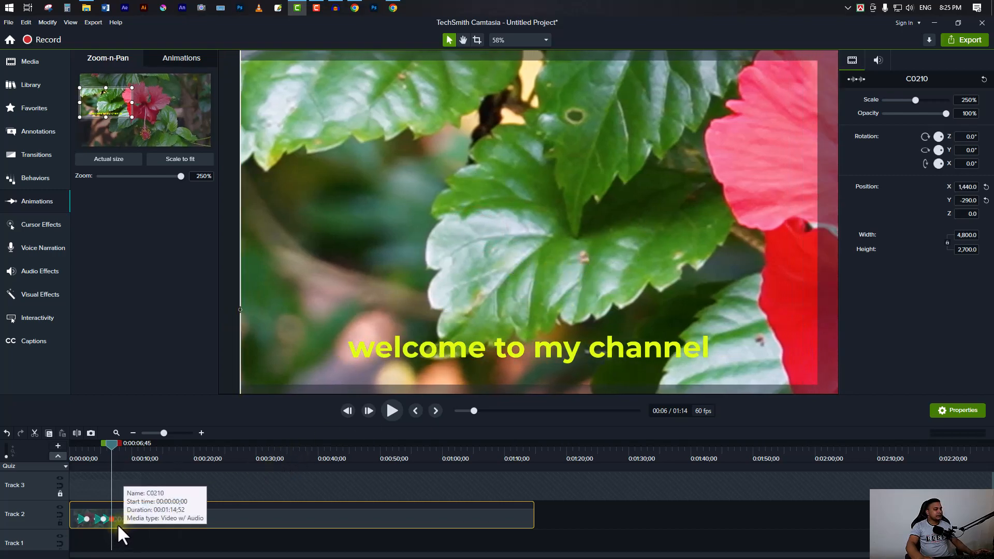
Lengthen the leaf zoom animation so it ends at about 0:00:11, and scrub through it.
drag(113, 518, 115, 519)
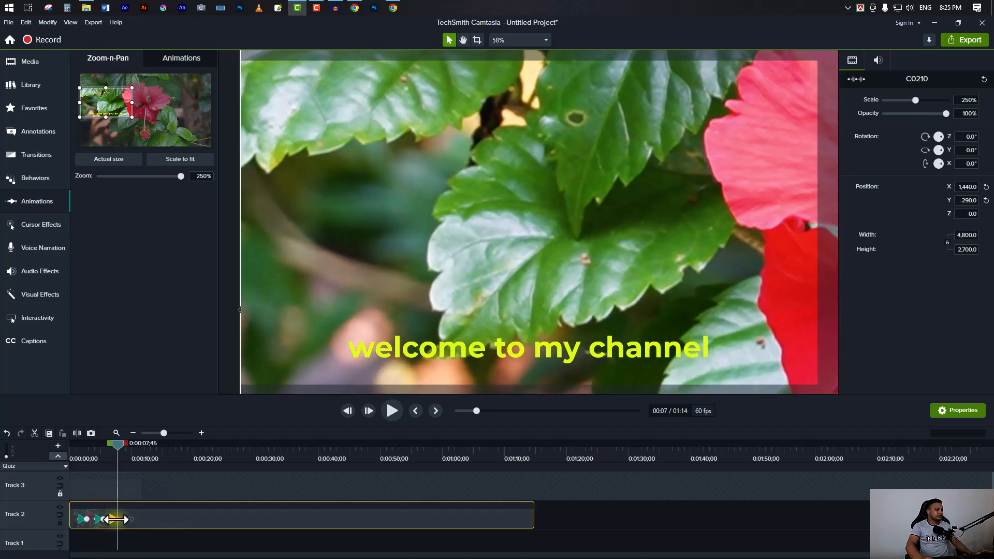
drag(113, 519, 138, 519)
mouse_move(138, 444)
mouse_down()
mouse_move(105, 453)
mouse_move(138, 455)
mouse_move(130, 457)
mouse_up()
click(101, 460)
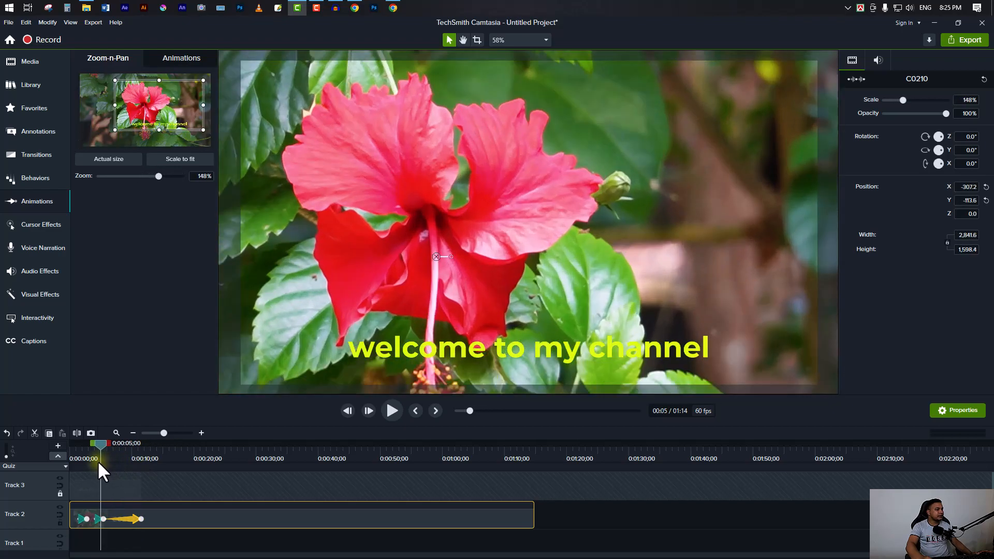
drag(98, 462, 115, 465)
drag(128, 466, 139, 466)
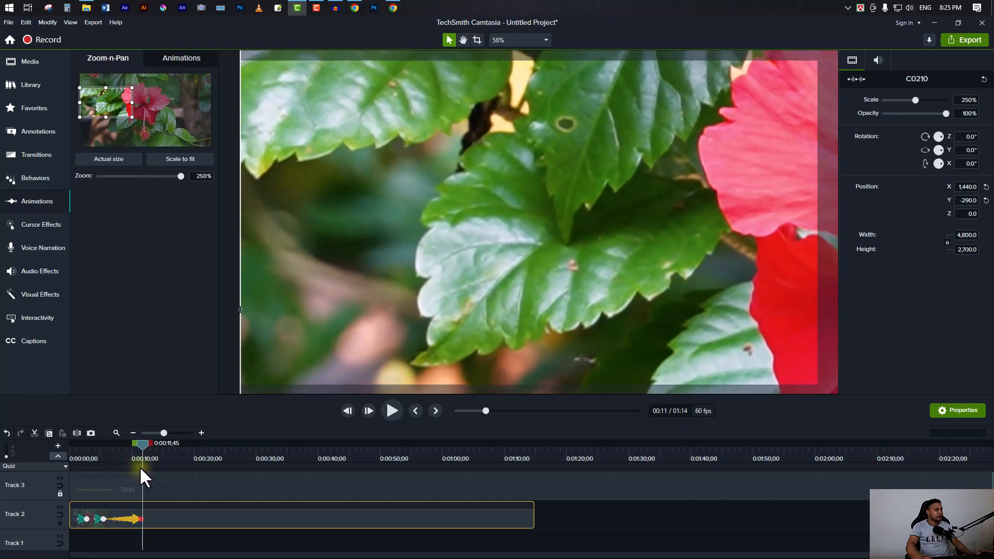
drag(139, 466, 138, 467)
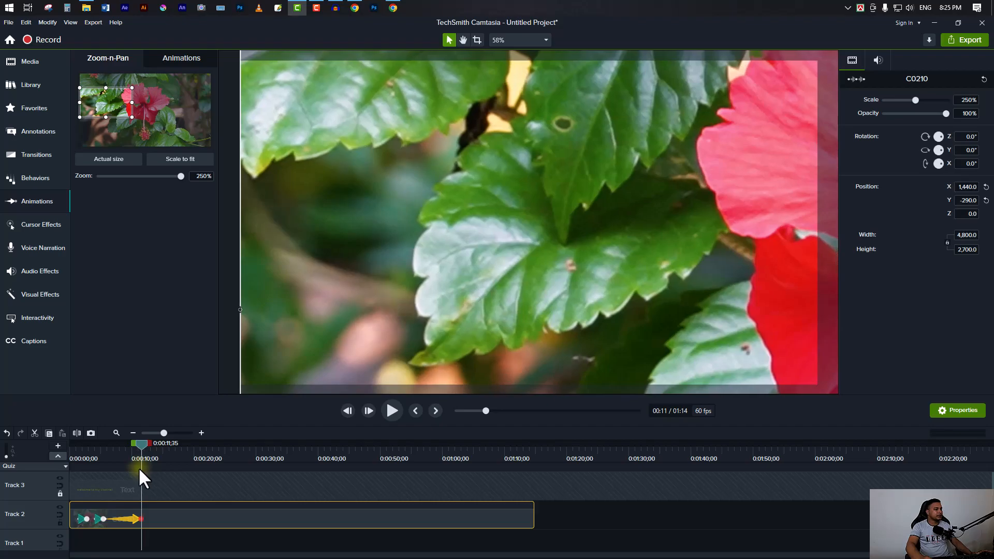
Play from the start, add a scale-to-fit animation near 0:00:14, and lengthen it to end at about 0:00:21.
drag(139, 466, 26, 482)
click(392, 410)
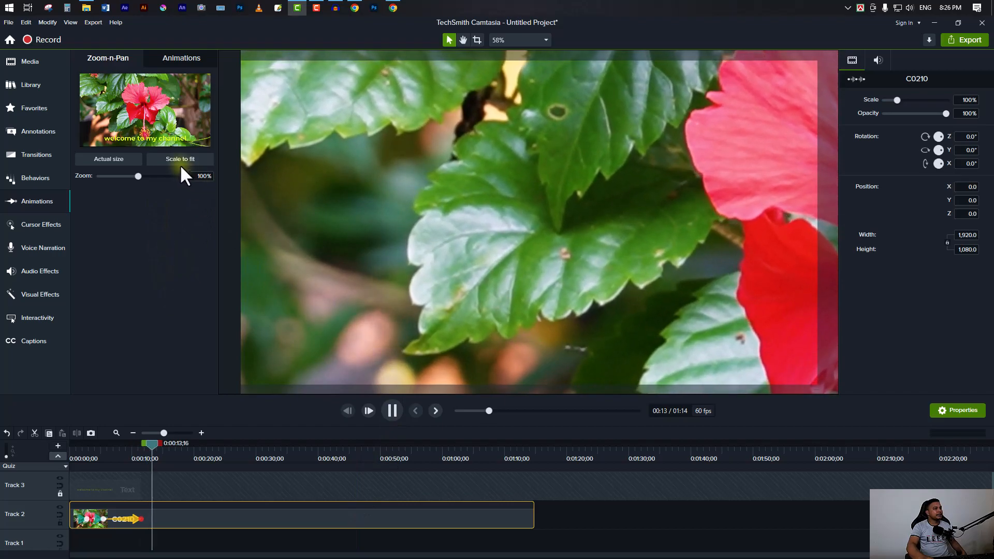
click(181, 157)
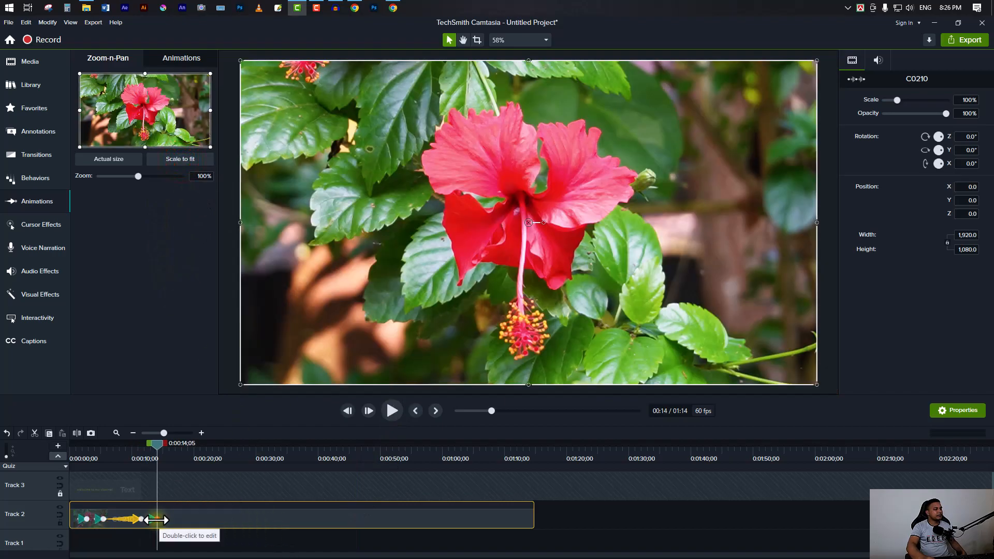
mouse_move(203, 515)
mouse_down()
mouse_move(222, 517)
mouse_move(199, 517)
mouse_up()
Preview the lengthened zoom-out animation and pause at about 0:00:23.
click(150, 455)
click(391, 411)
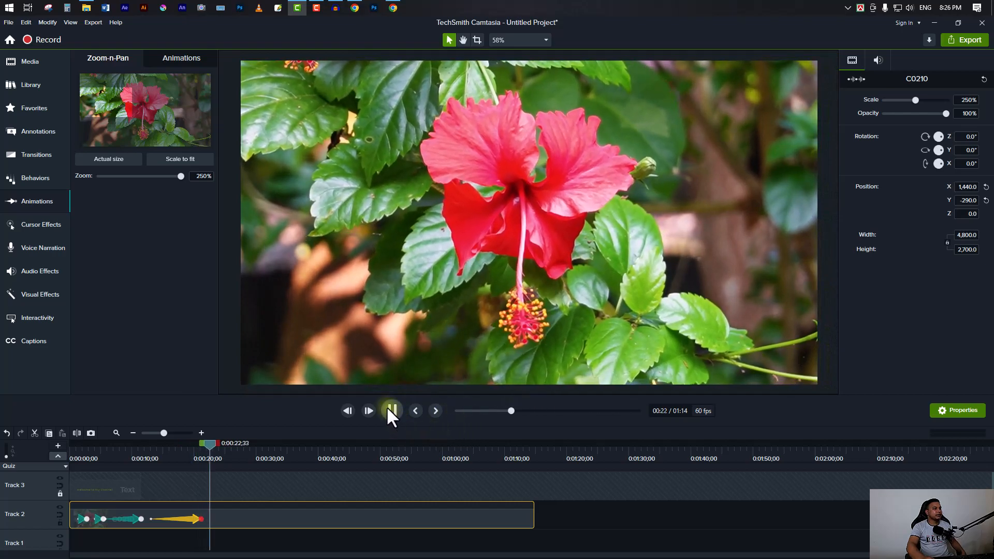
click(388, 409)
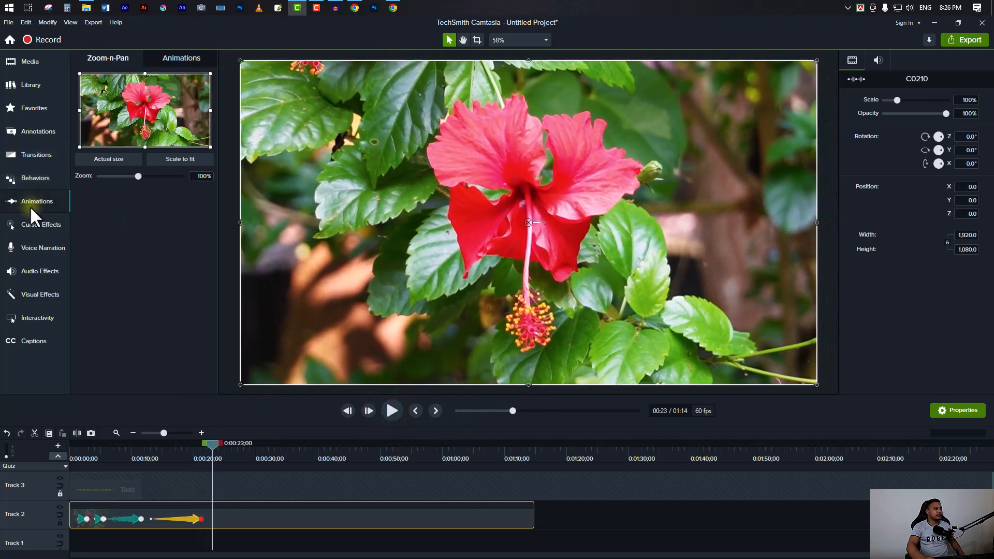